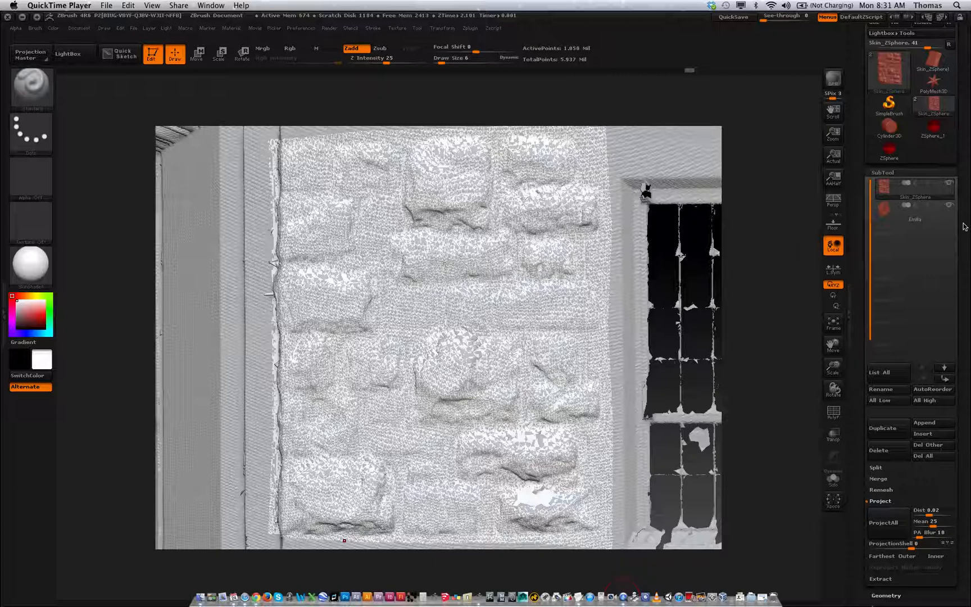
- Lower the brick wall subtool to its lowest subdivision level and hide the second subtool
click(935, 198)
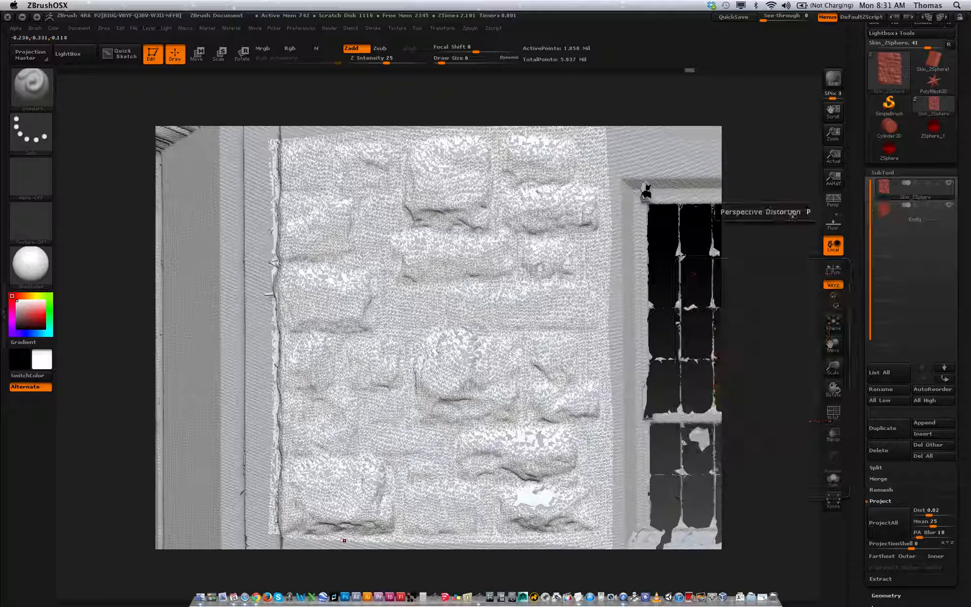
key(shift+d)
key(shift+d)
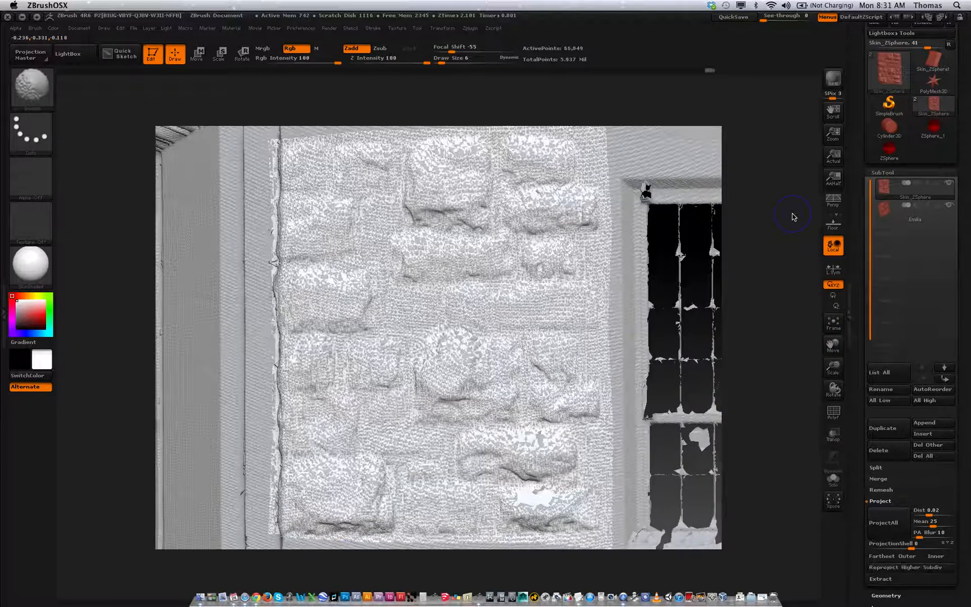
key(shift+d)
key(shift+d)
key(shift+d)
key(shift+d)
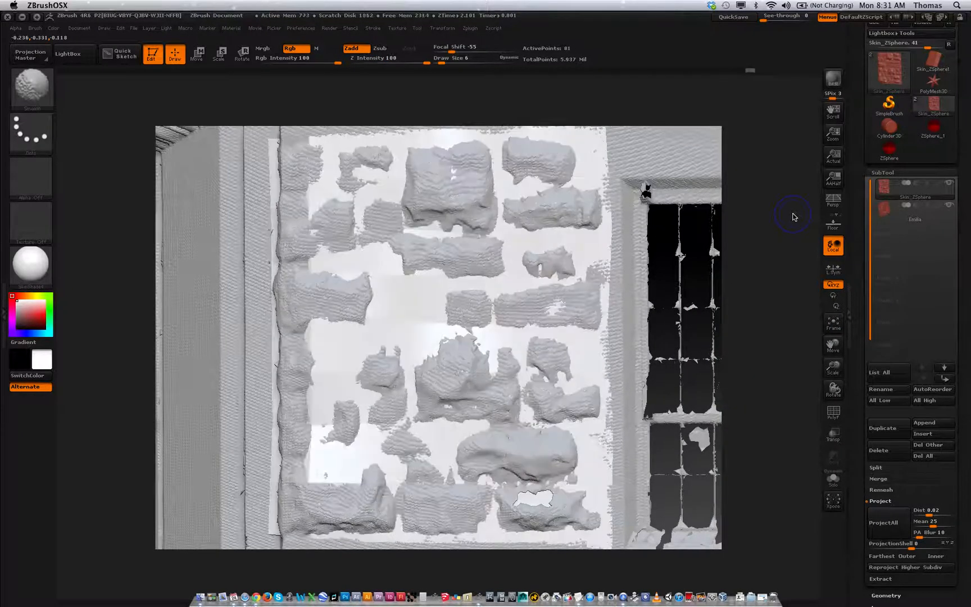
click(949, 206)
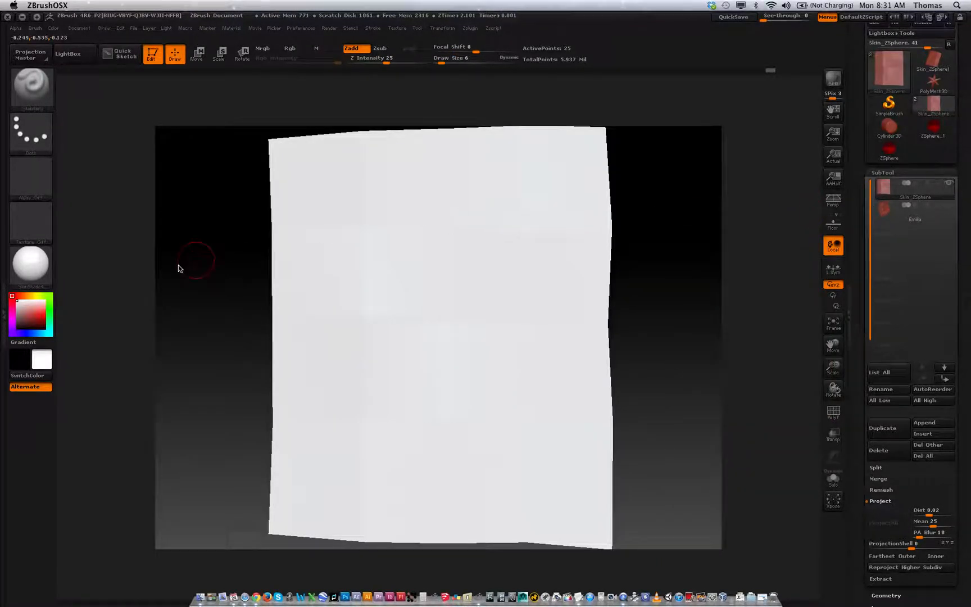
- Unwrap the wall mesh's UVs with UV Master, with Symmetry turned off
mouse_move(49, 268)
click(396, 29)
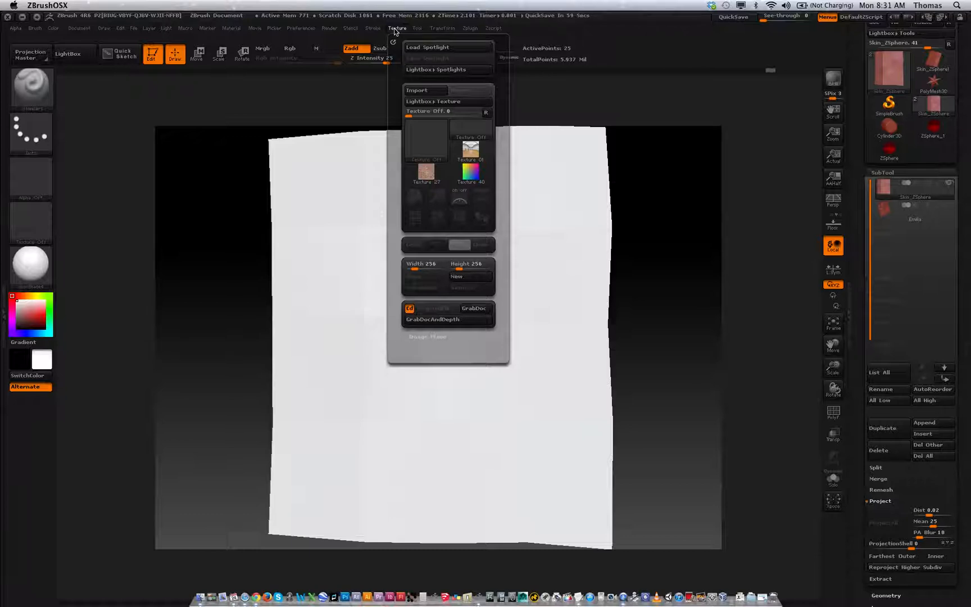
mouse_move(466, 30)
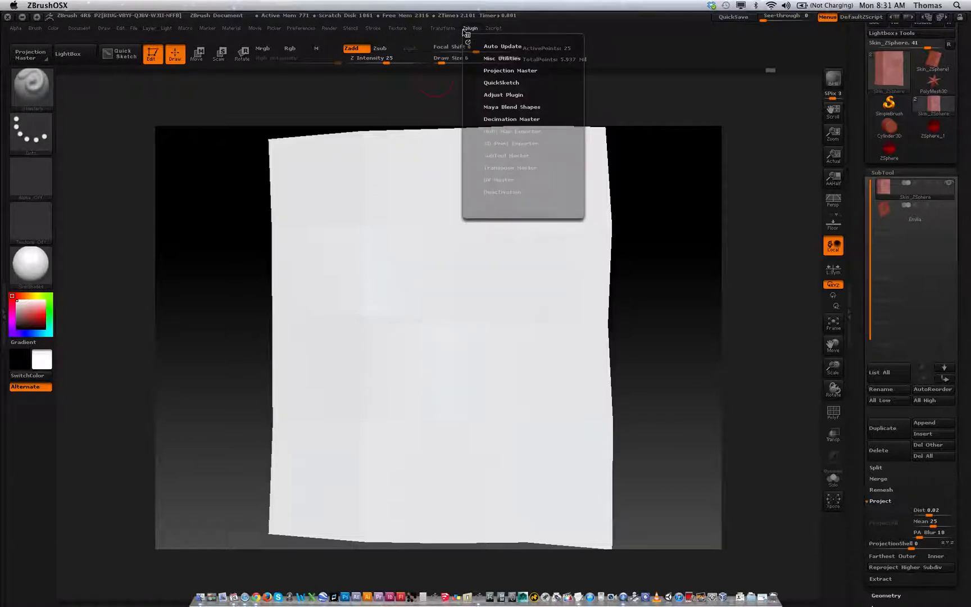
click(497, 180)
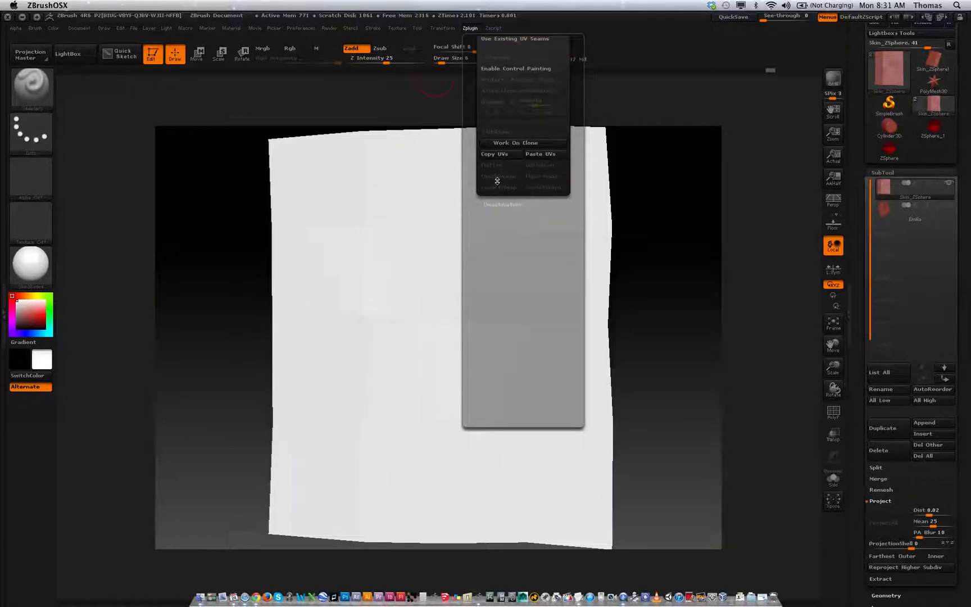
scroll(580, 162, up, 5)
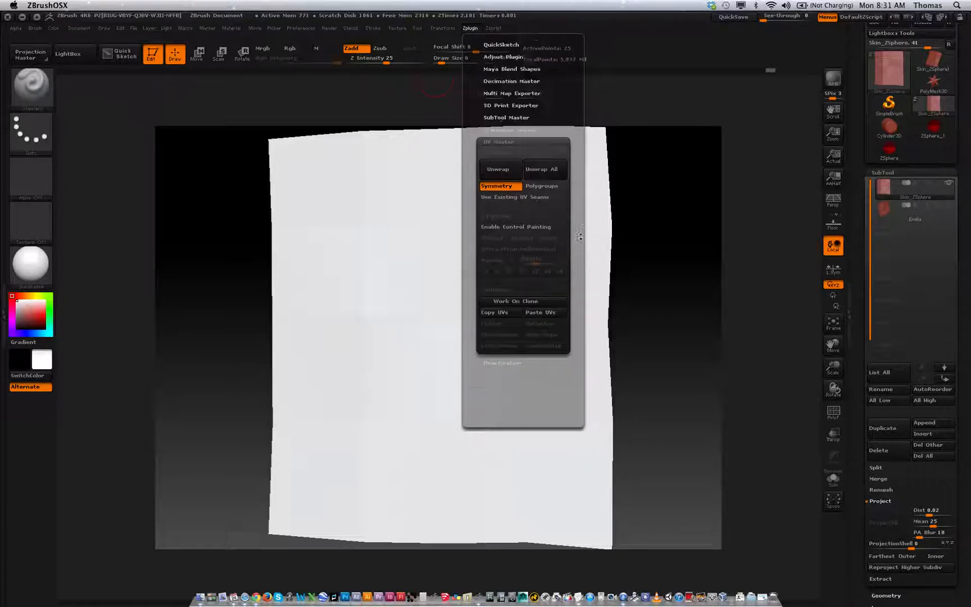
click(507, 225)
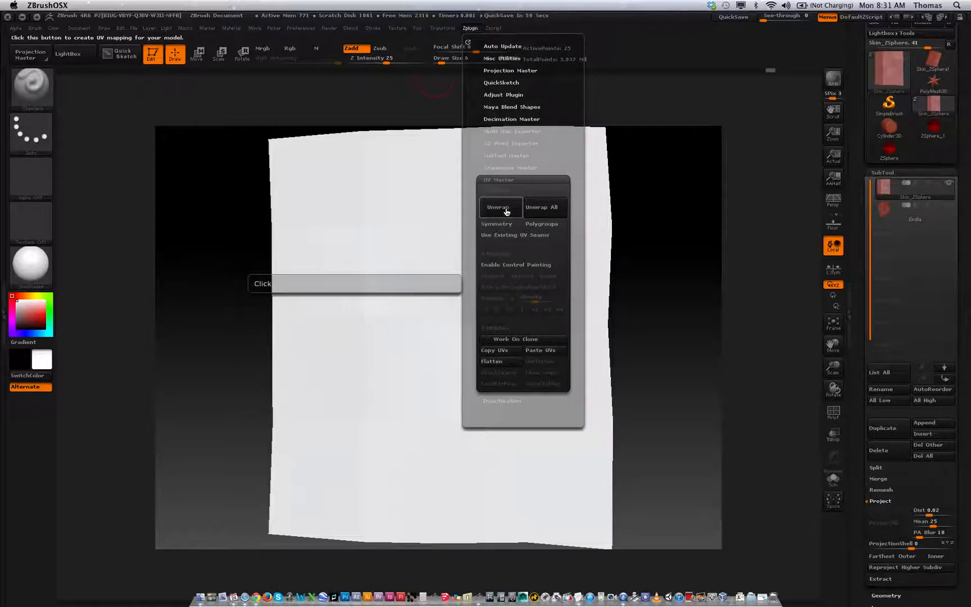
click(498, 207)
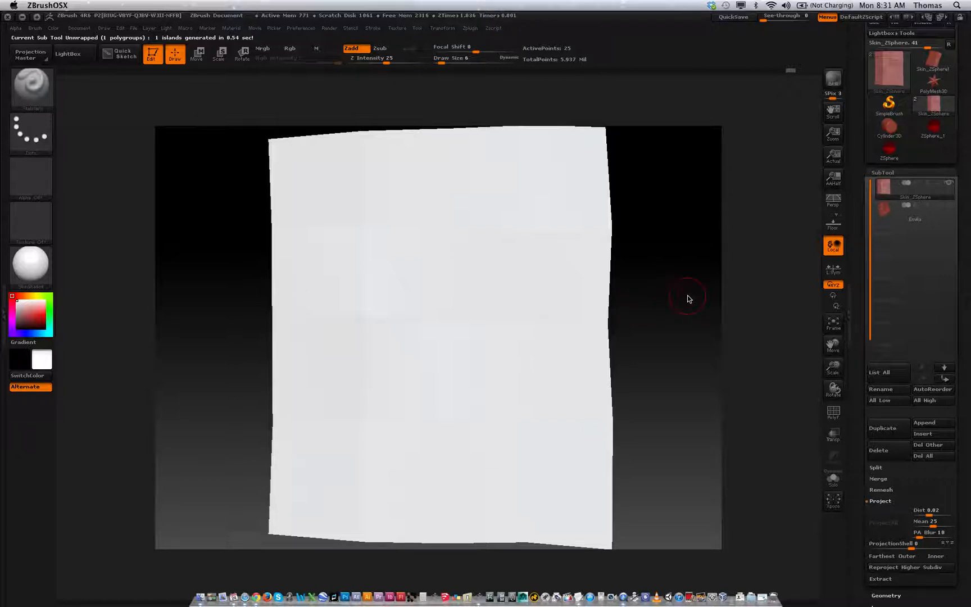
- Raise the wall subtool back to its highest subdivision level
key(d)
key(d)
key(d)
key(d)
key(d)
key(d)
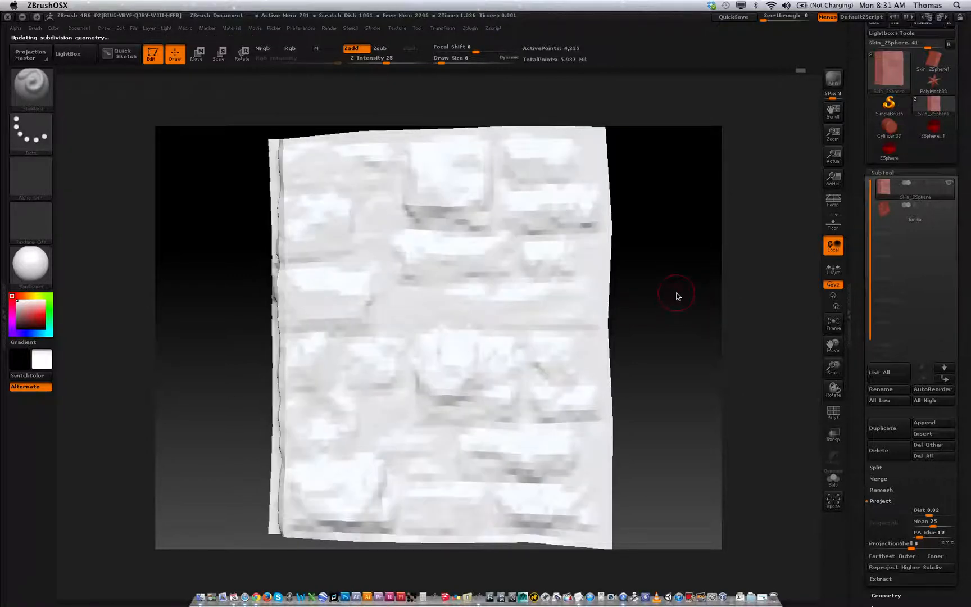
key(d)
key(d)
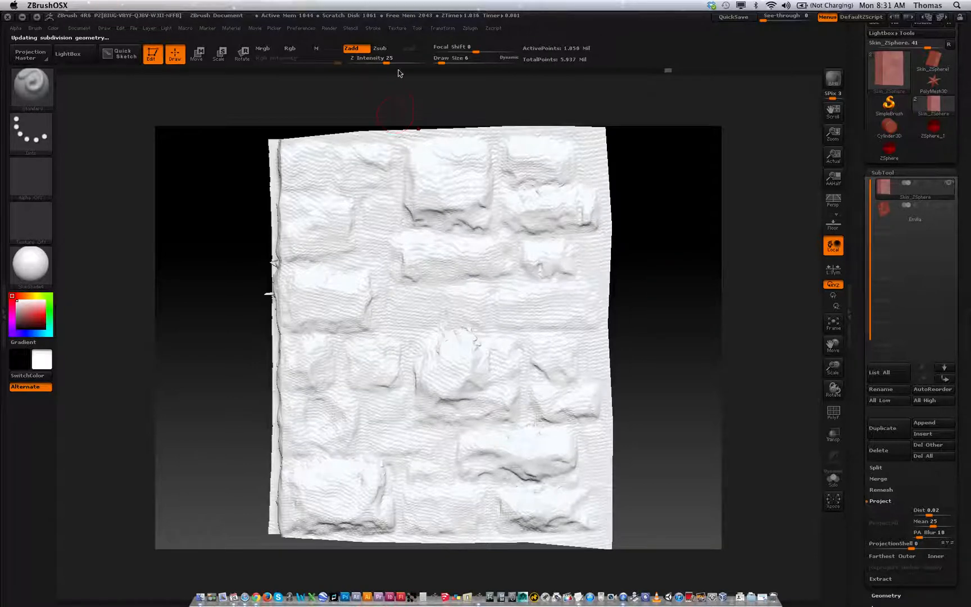
click(401, 29)
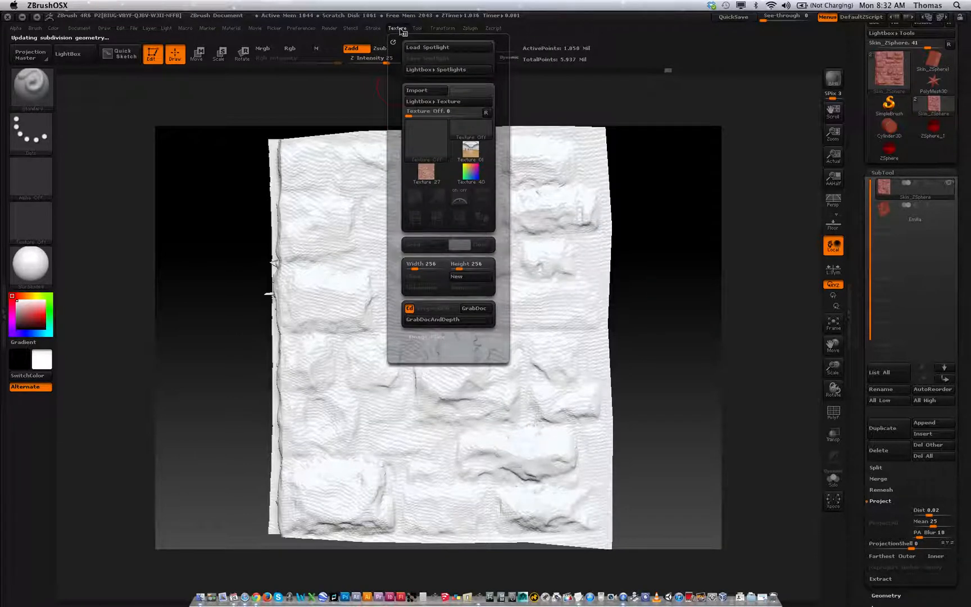
click(433, 91)
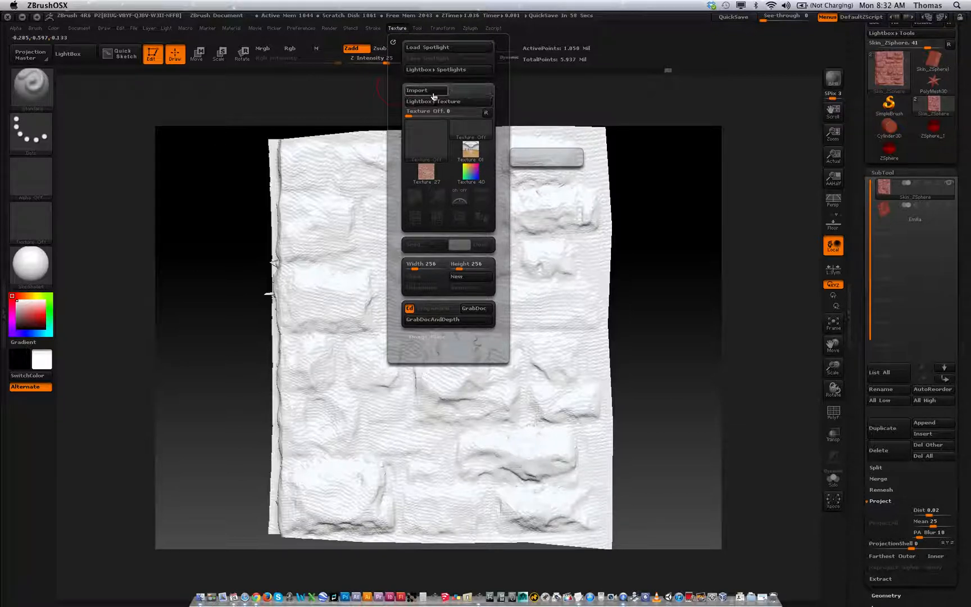
click(380, 207)
click(369, 192)
scroll(478, 217, down, 10)
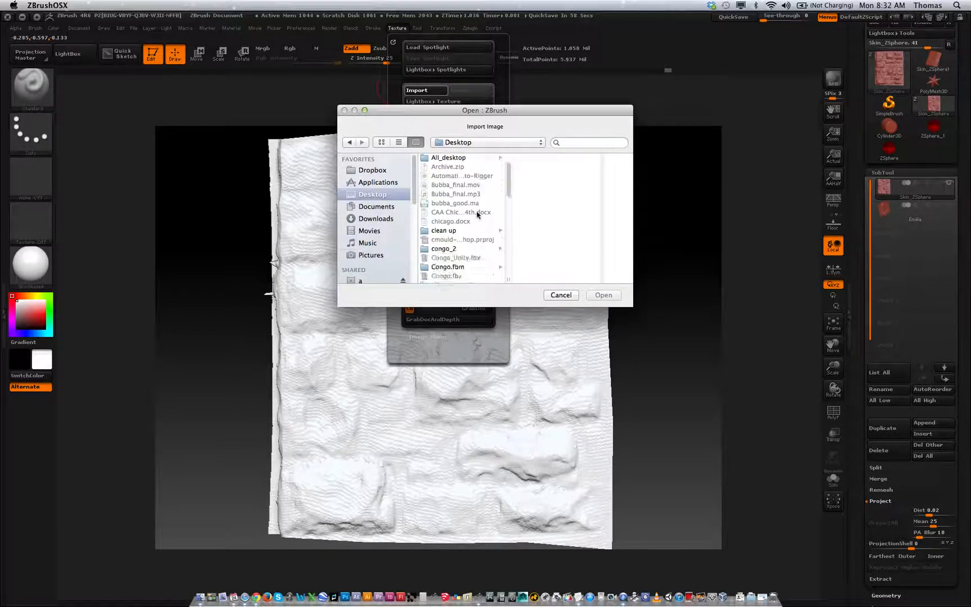
scroll(476, 212, down, 10)
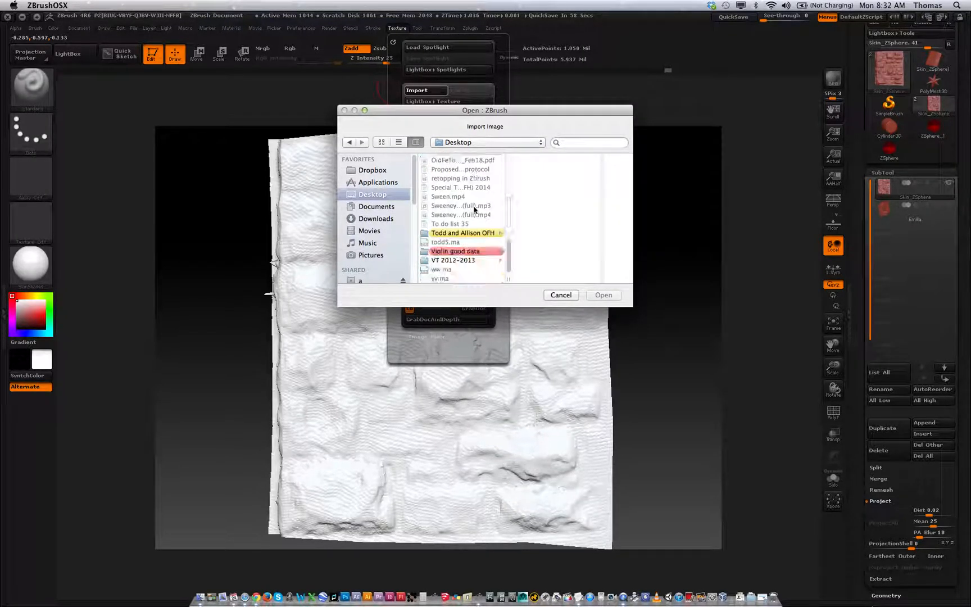
scroll(473, 209, up, 10)
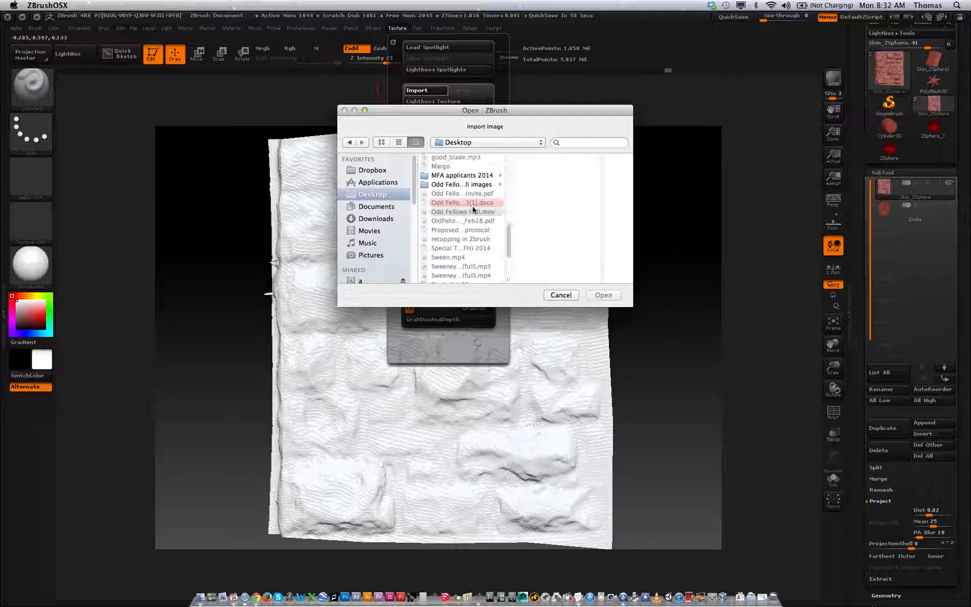
scroll(473, 209, up, 5)
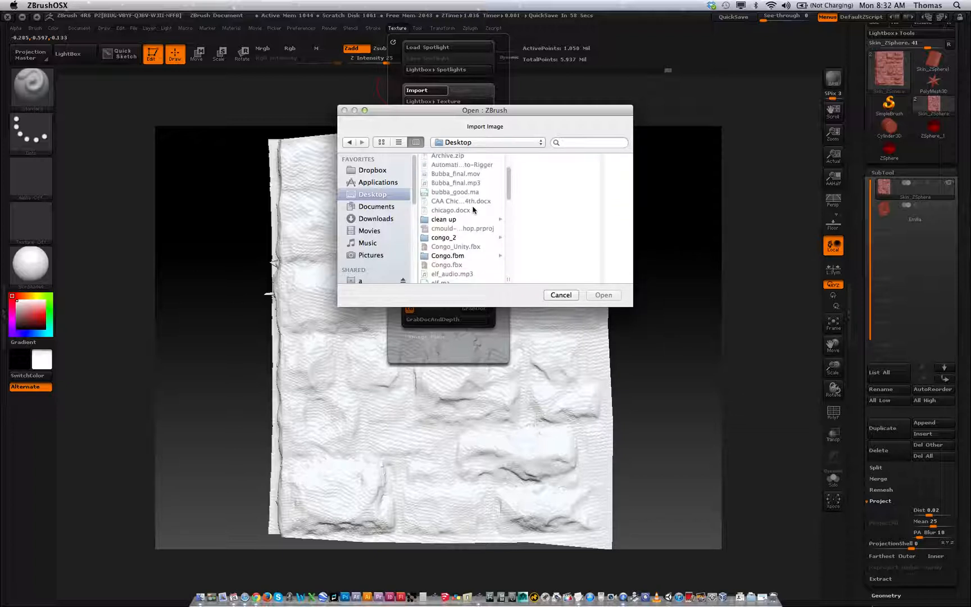
scroll(474, 209, up, 3)
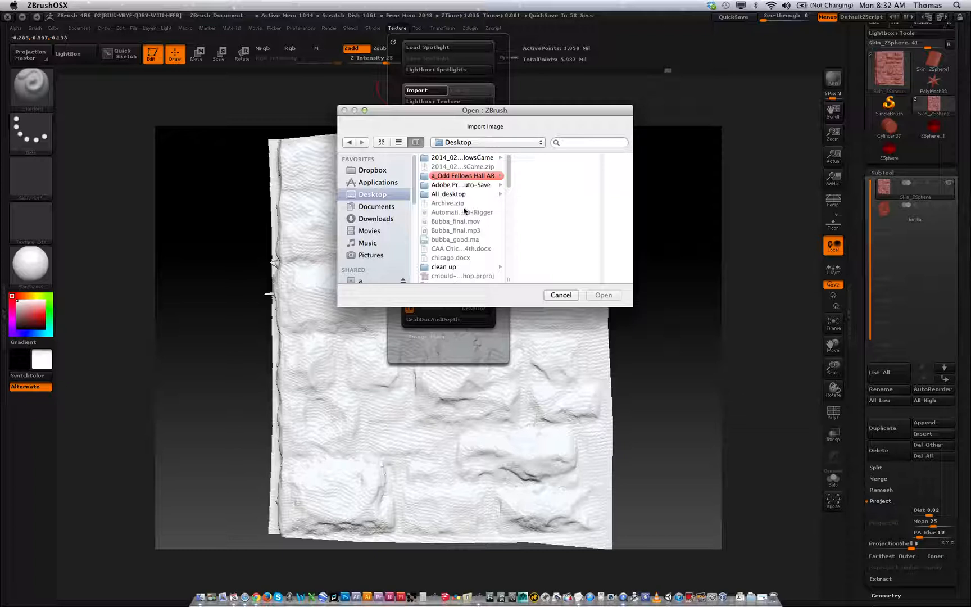
click(561, 294)
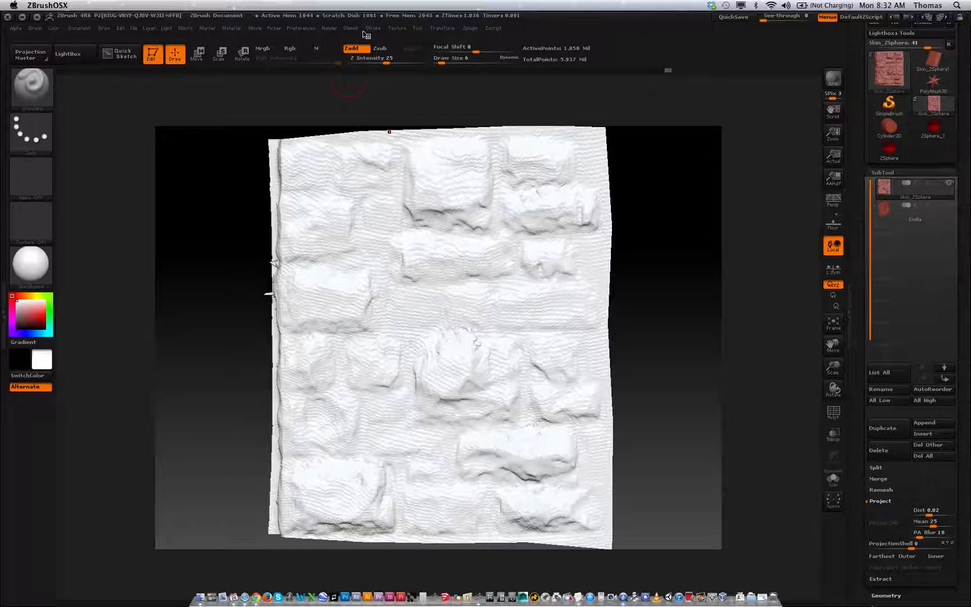
- Choose the wood-chip Texture 27, add it to Spotlight, and hide the LightBox browser
click(396, 29)
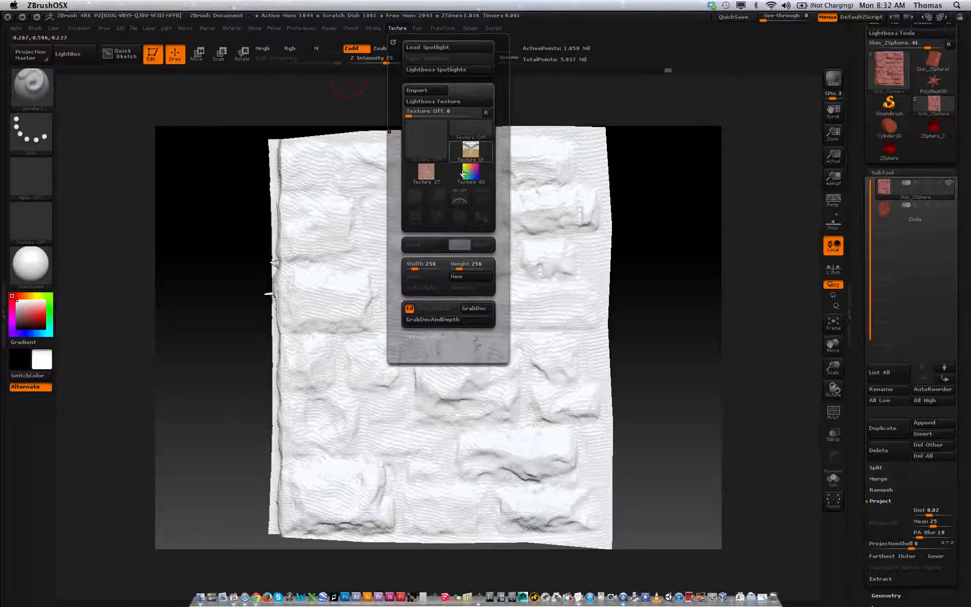
mouse_move(430, 181)
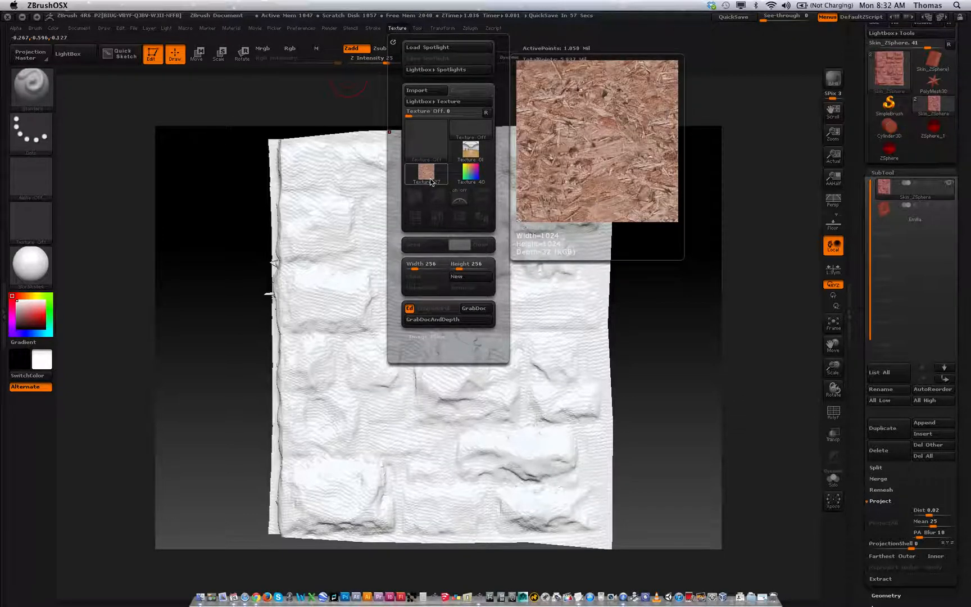
click(430, 178)
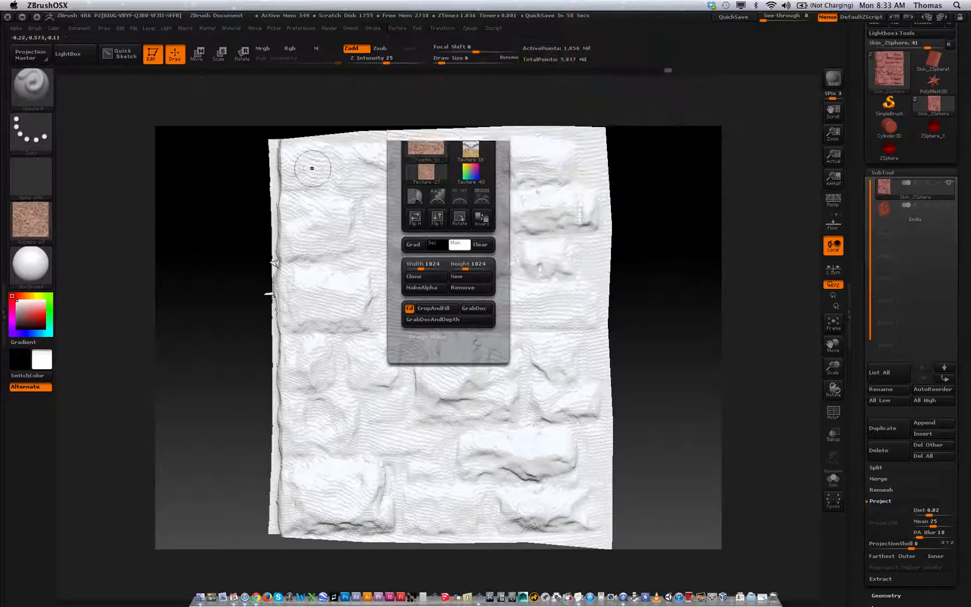
click(396, 28)
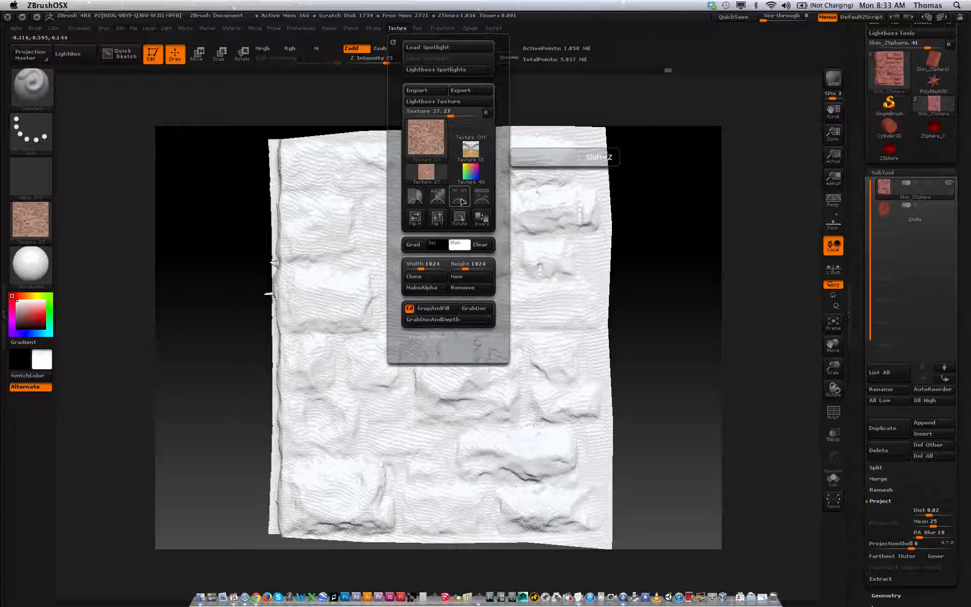
click(483, 199)
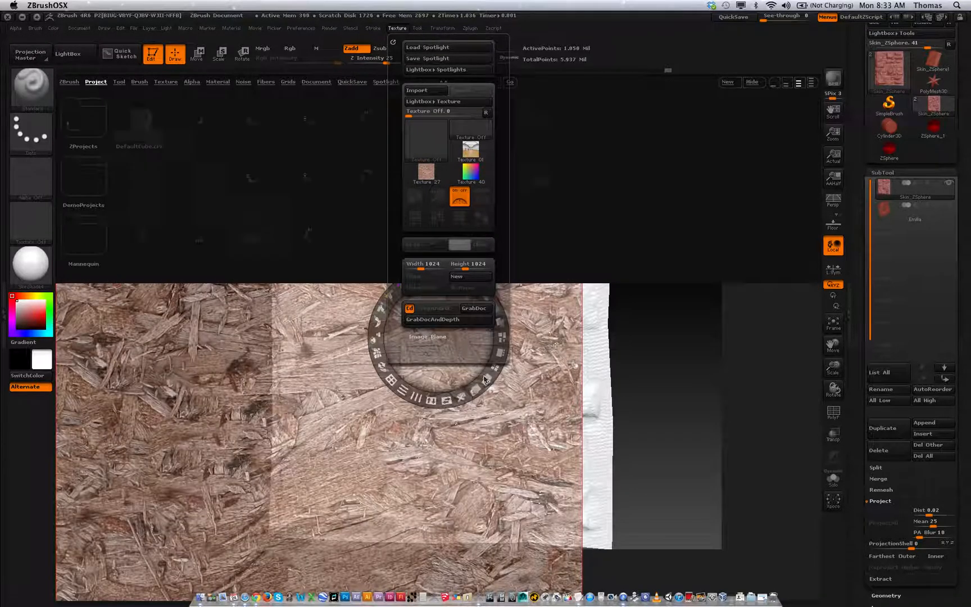
click(751, 83)
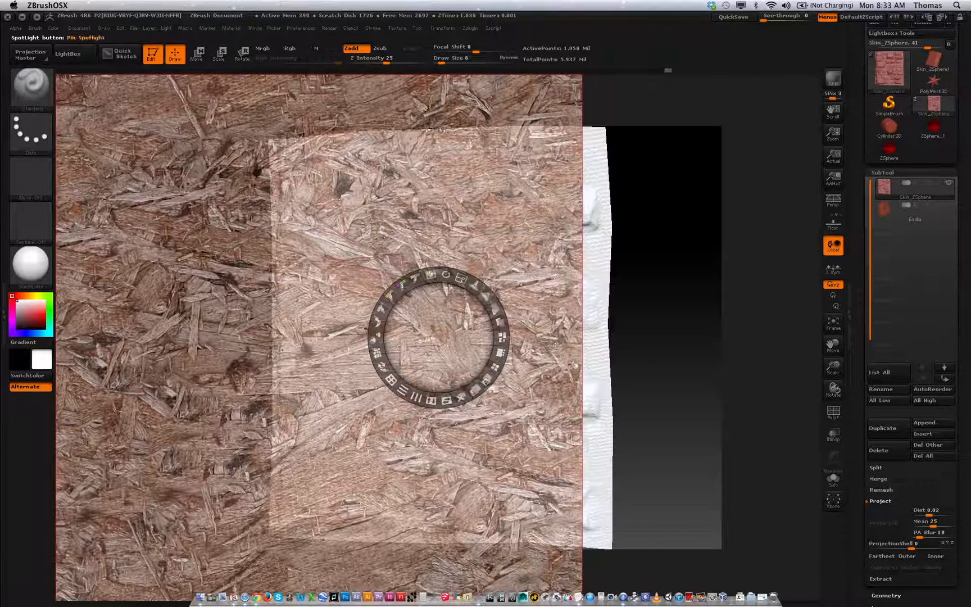
- Scale and move the Spotlight wood-chip image so it covers the whole wall mesh
drag(461, 278, 431, 273)
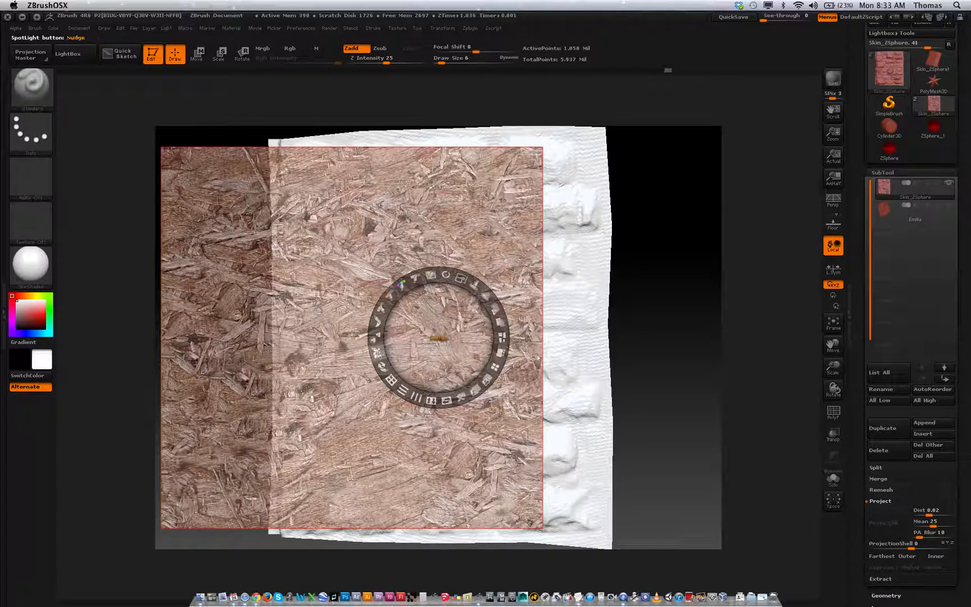
drag(460, 279, 461, 280)
drag(445, 338, 650, 266)
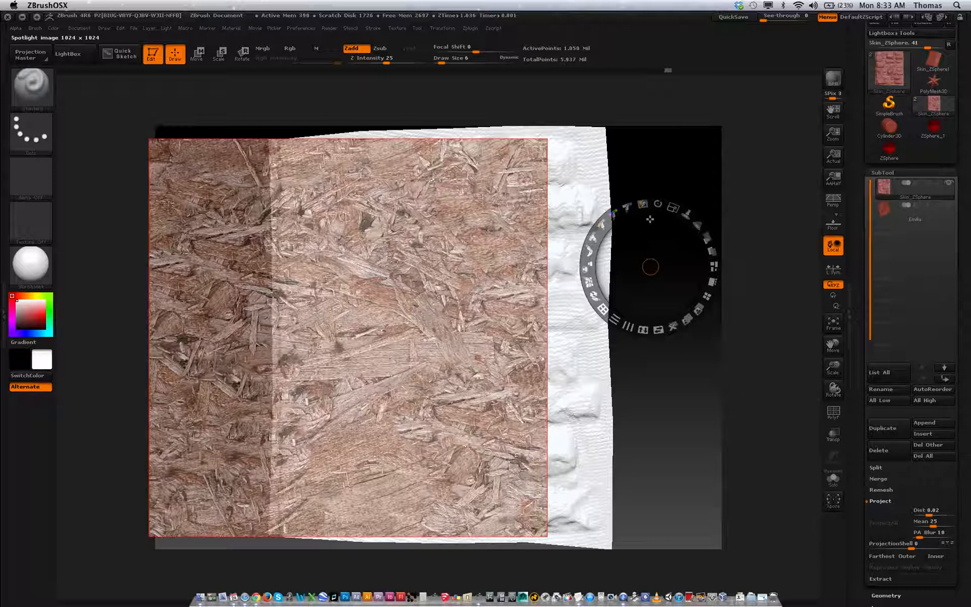
drag(427, 290, 511, 285)
mouse_move(516, 228)
mouse_down()
mouse_move(503, 224)
mouse_move(522, 228)
mouse_up()
drag(499, 286, 641, 239)
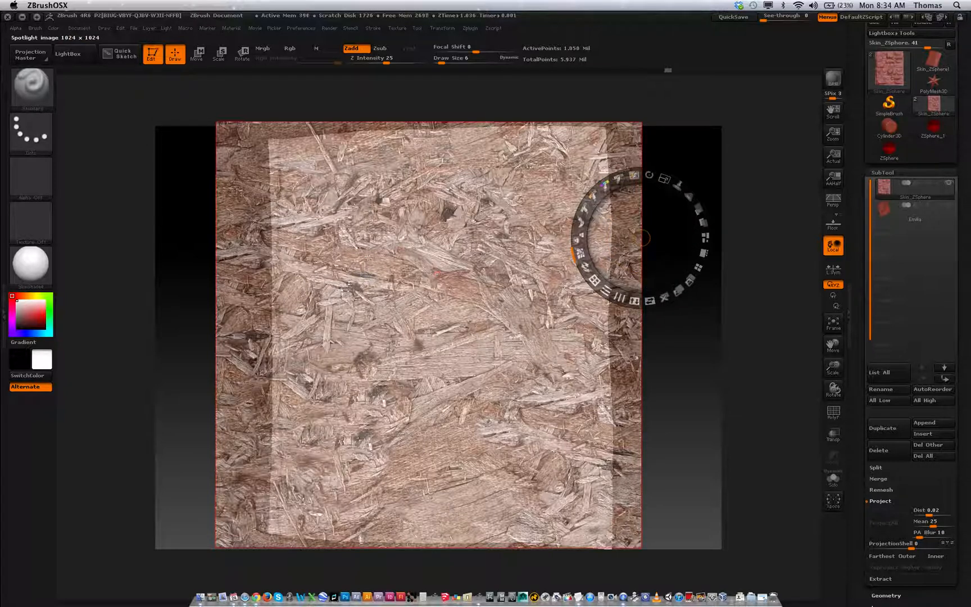
click(577, 253)
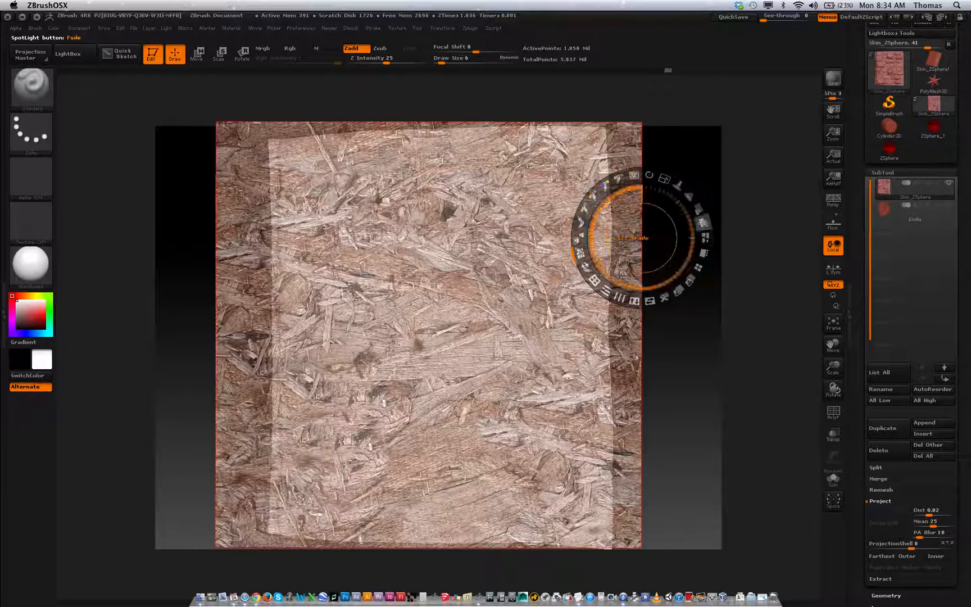
drag(697, 210, 674, 200)
drag(686, 208, 692, 213)
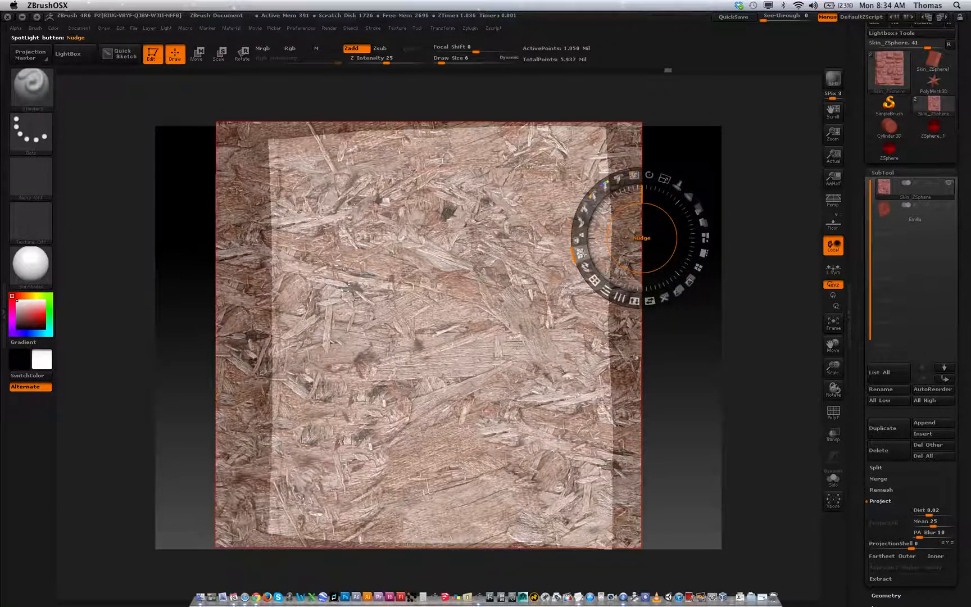
- Set the brush's draw size to 131 and make it paint colour only, with Rgb on and Zadd off
drag(443, 64, 464, 65)
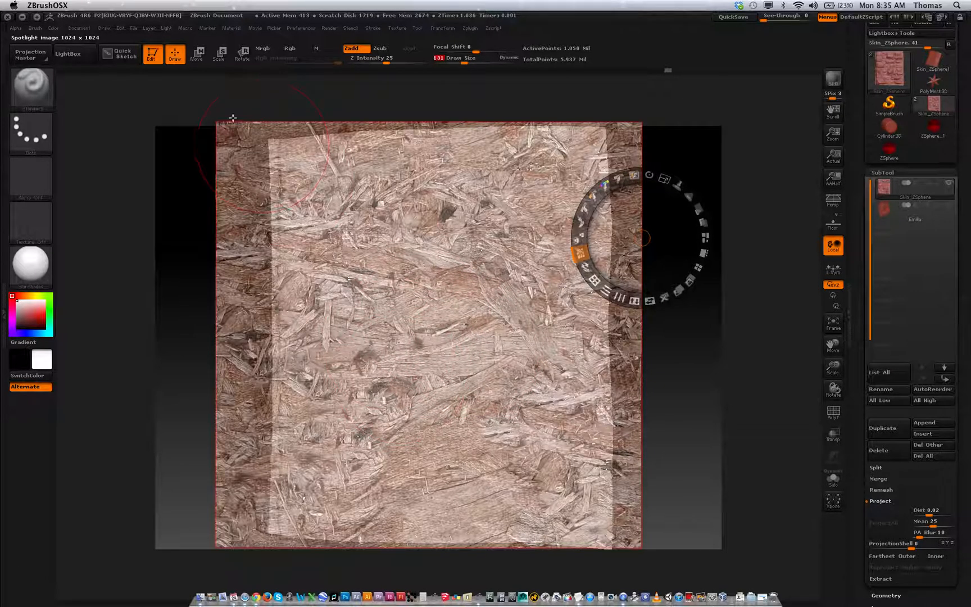
key(super+Tab)
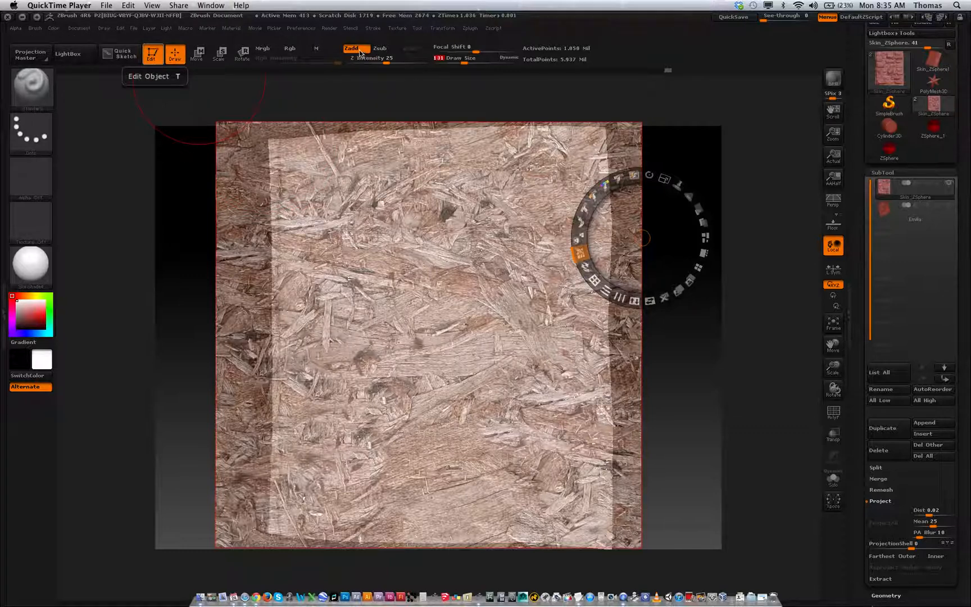
click(295, 50)
click(294, 51)
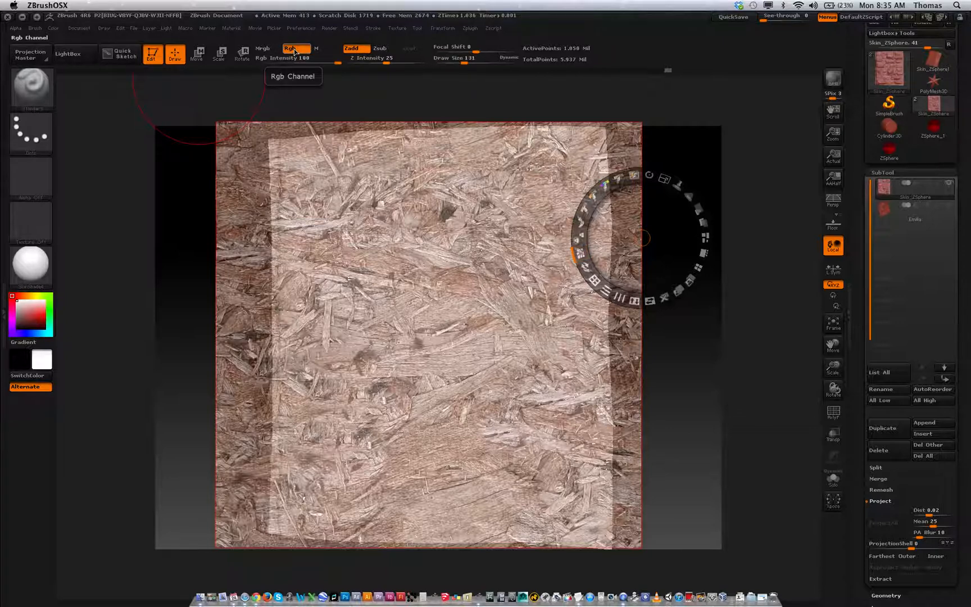
click(354, 48)
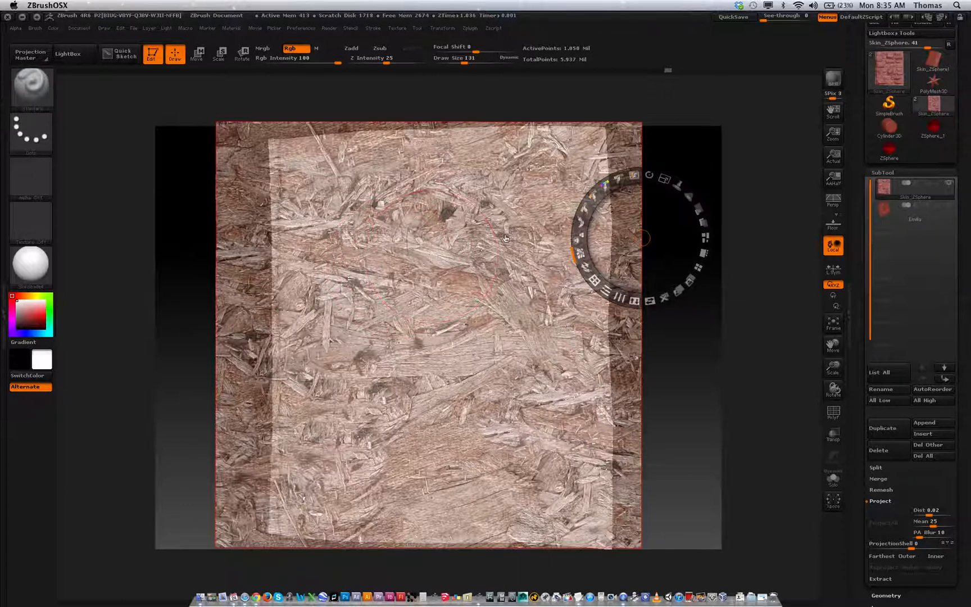
- Paint the wood-chip Spotlight image across the whole wall mesh, using draw sizes of 89 and 19
drag(464, 63, 459, 63)
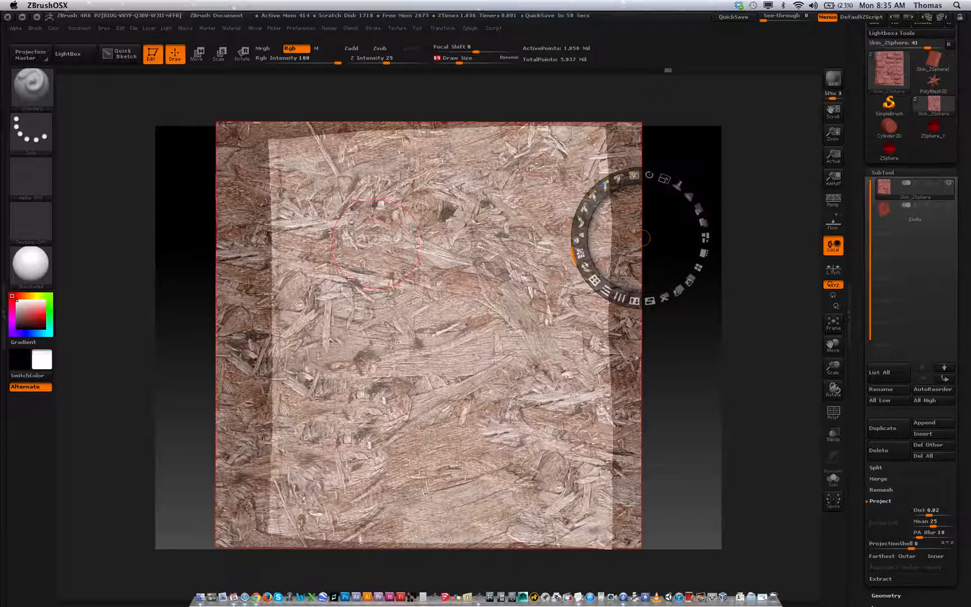
key(z)
drag(376, 266, 403, 277)
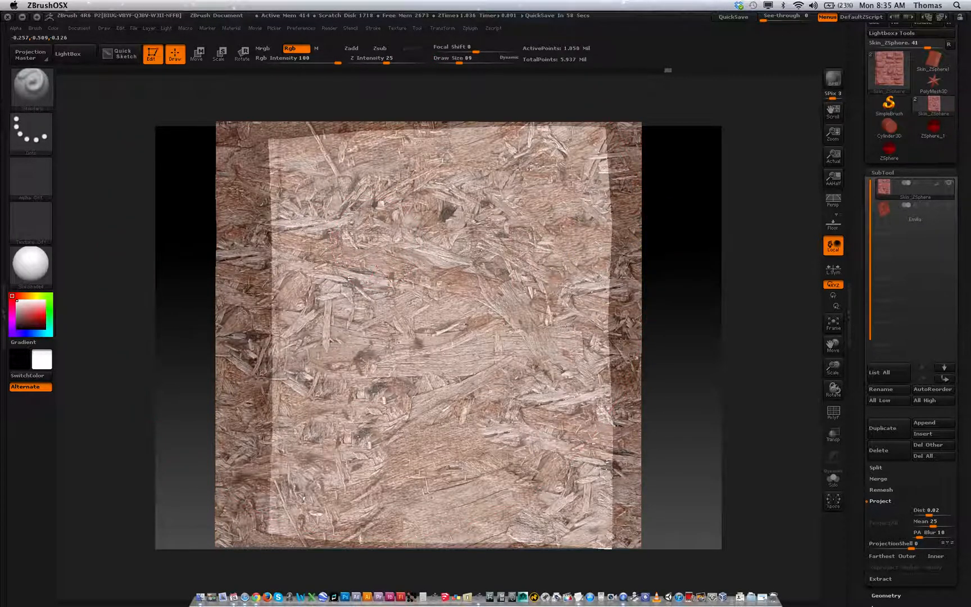
mouse_move(391, 231)
mouse_down()
mouse_move(375, 265)
mouse_move(397, 329)
mouse_up()
drag(514, 356, 527, 366)
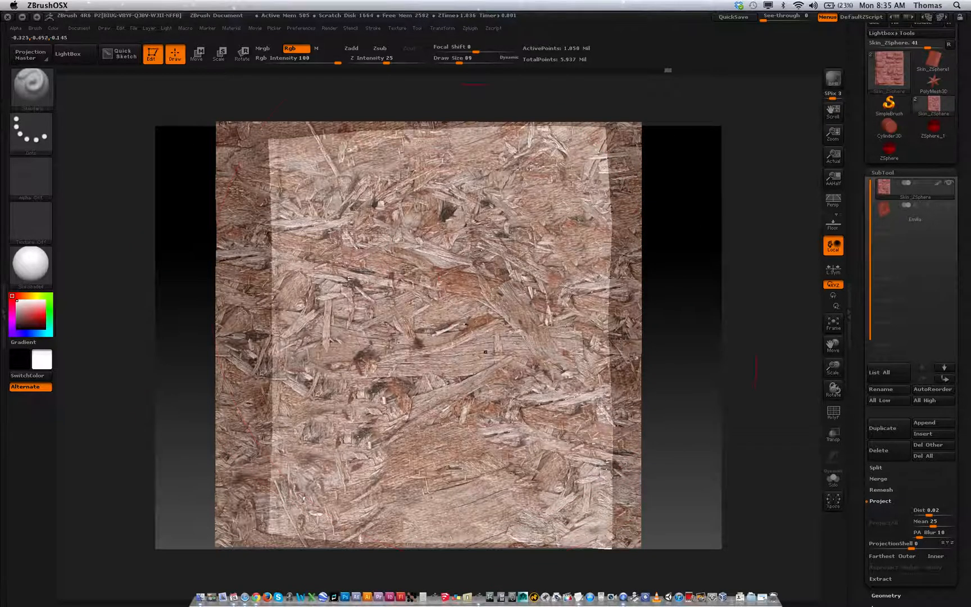
mouse_move(477, 276)
mouse_down()
mouse_move(442, 214)
mouse_move(328, 165)
mouse_move(307, 168)
mouse_up()
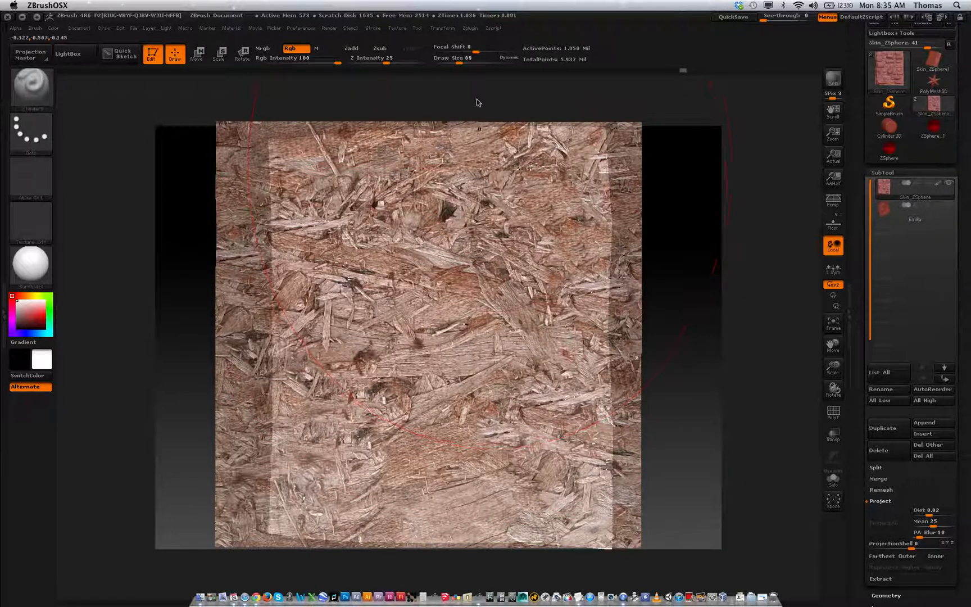
drag(458, 67, 447, 64)
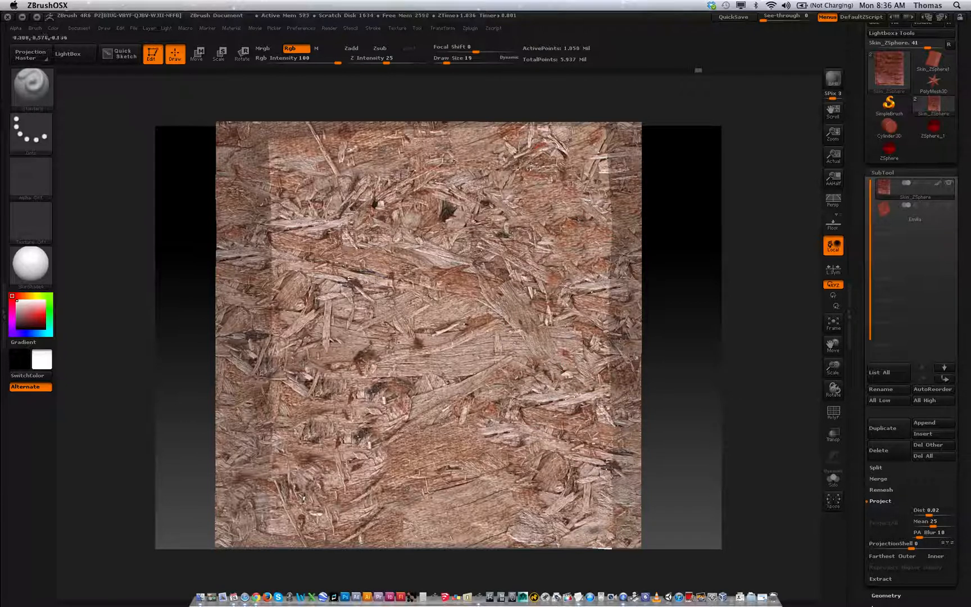
- Turn off the Spotlight overlay and rotate the wall slightly to inspect the painted surface
key(z)
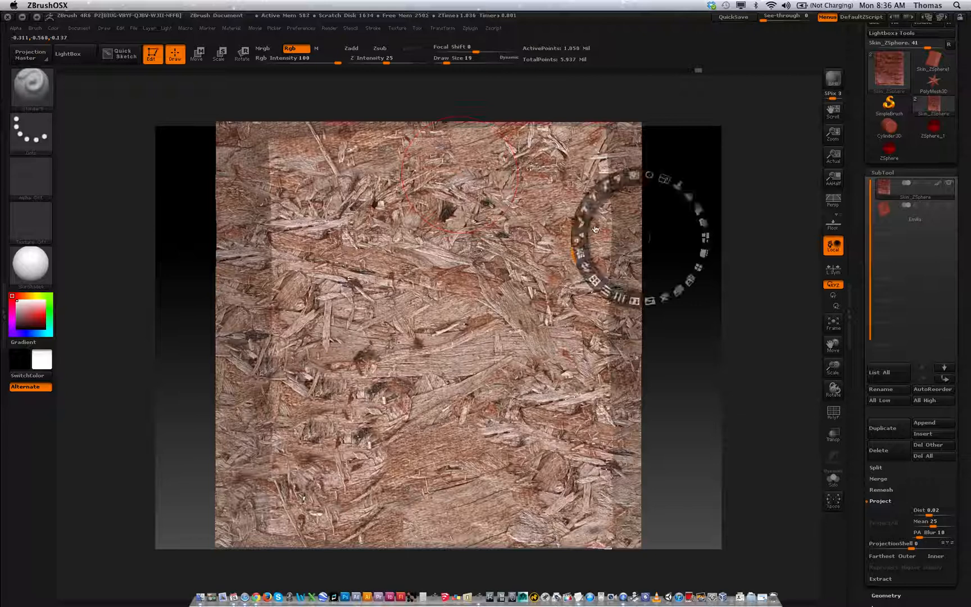
key(shift+z)
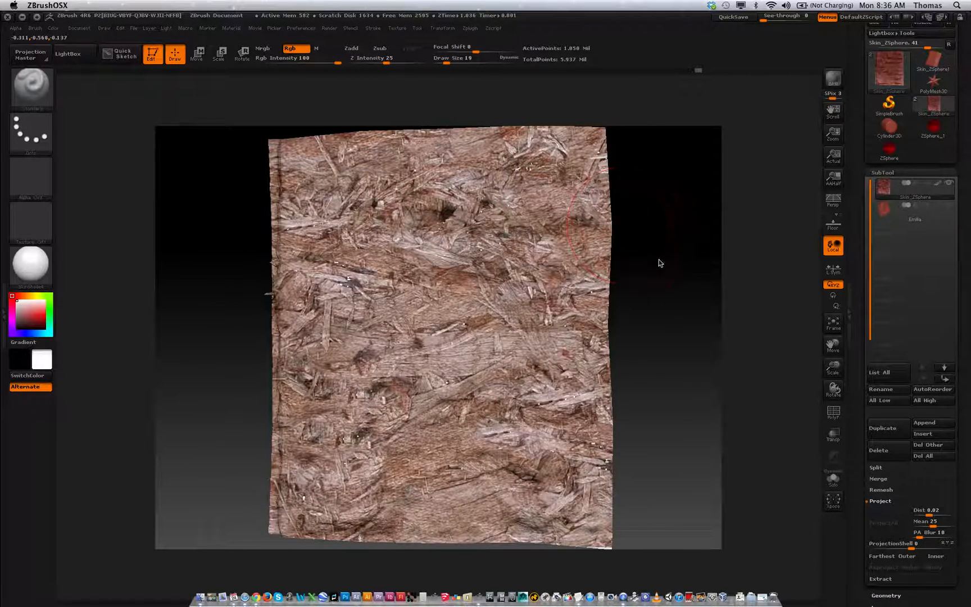
mouse_move(661, 262)
mouse_down()
mouse_move(611, 271)
mouse_move(633, 274)
mouse_move(659, 262)
mouse_move(659, 252)
mouse_move(658, 263)
mouse_up()
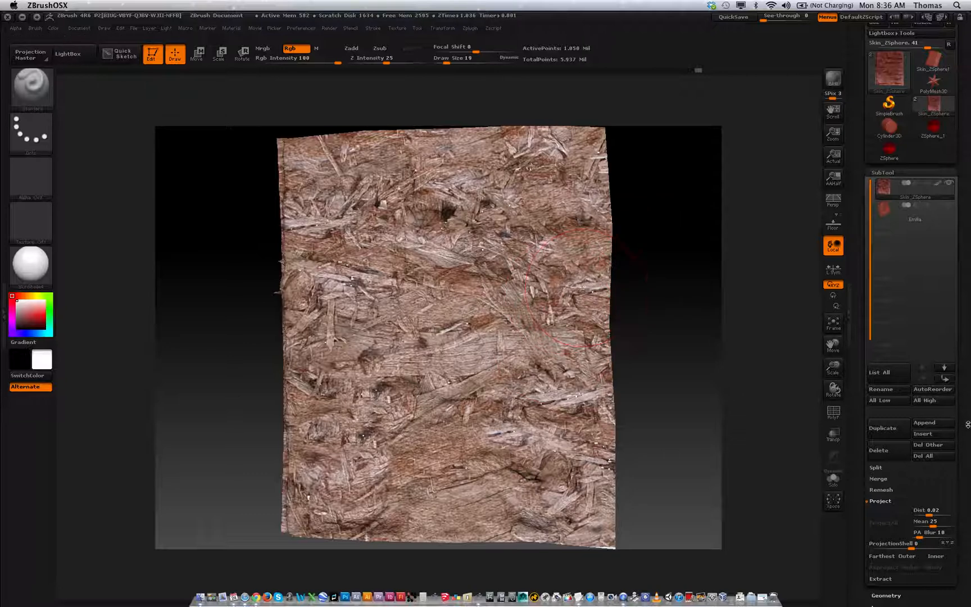
- Create a new texture map for the wall from its polypaint
drag(966, 425, 956, 319)
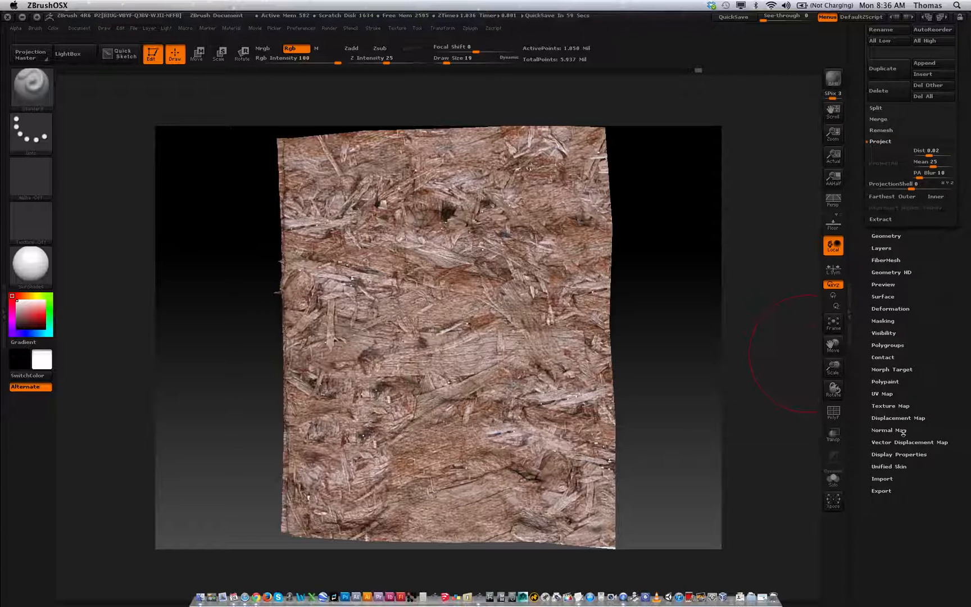
drag(945, 420, 947, 408)
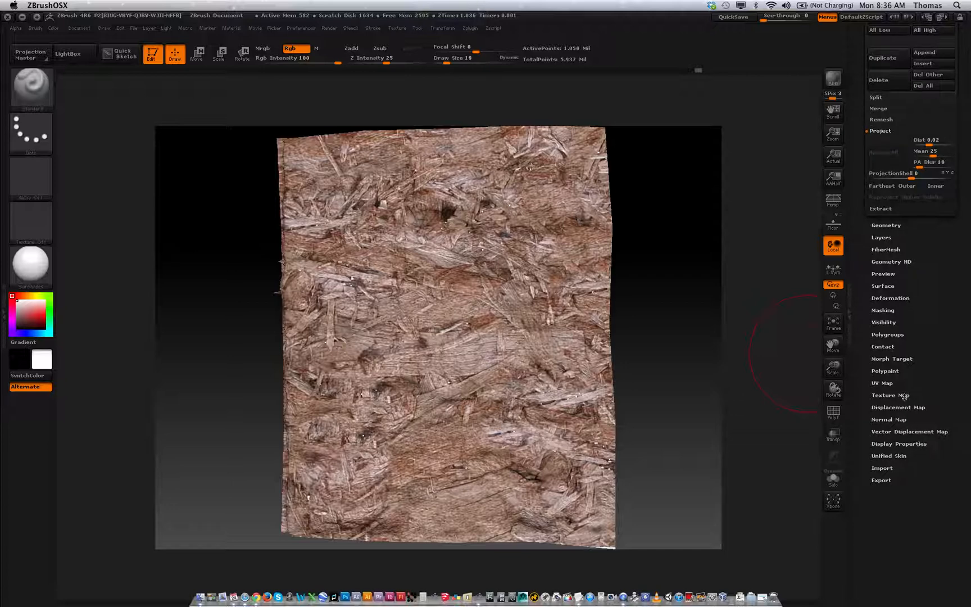
click(904, 396)
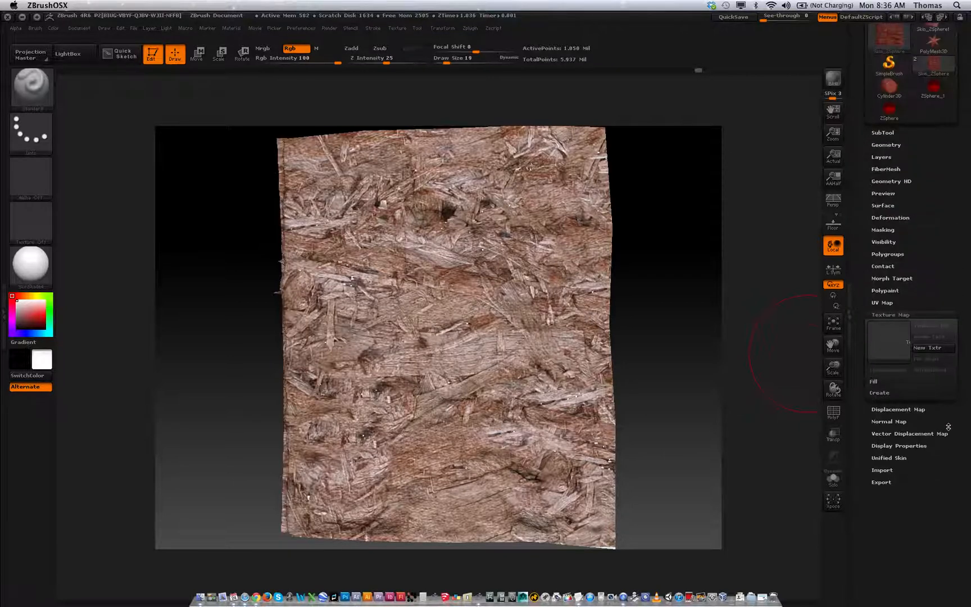
click(880, 393)
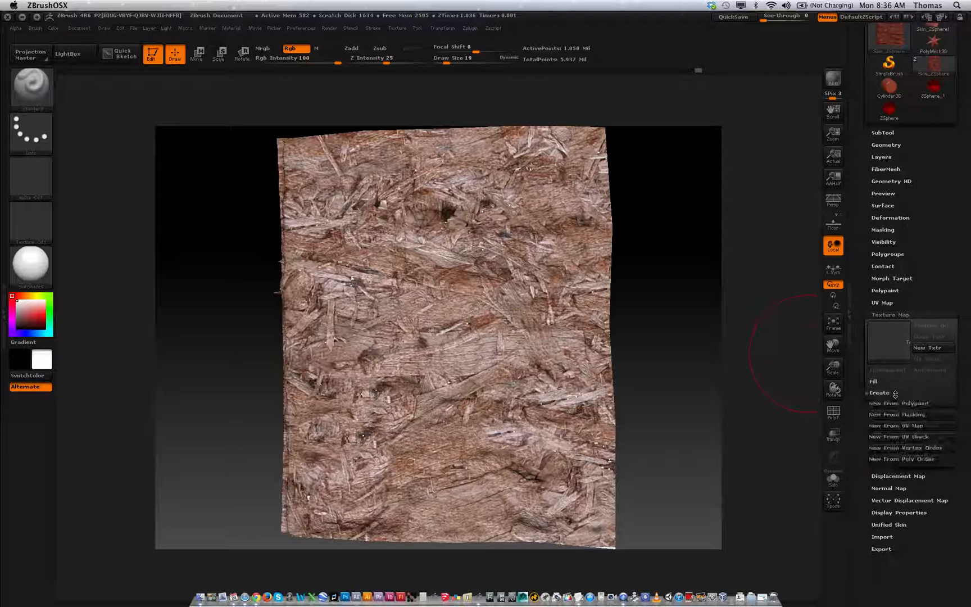
click(920, 408)
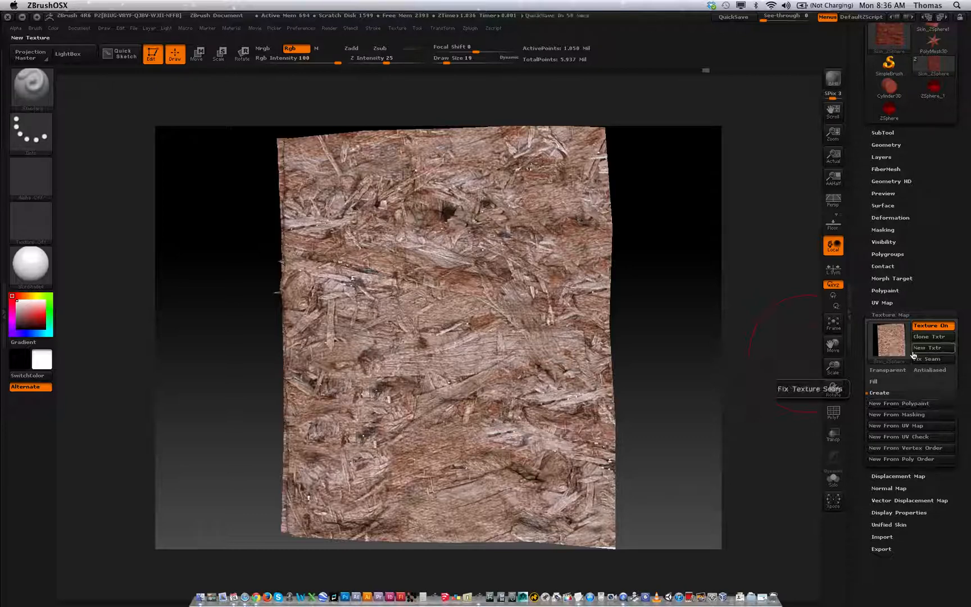
- Clone the wall's texture map into the texture palette and flip the copy vertically
mouse_move(893, 351)
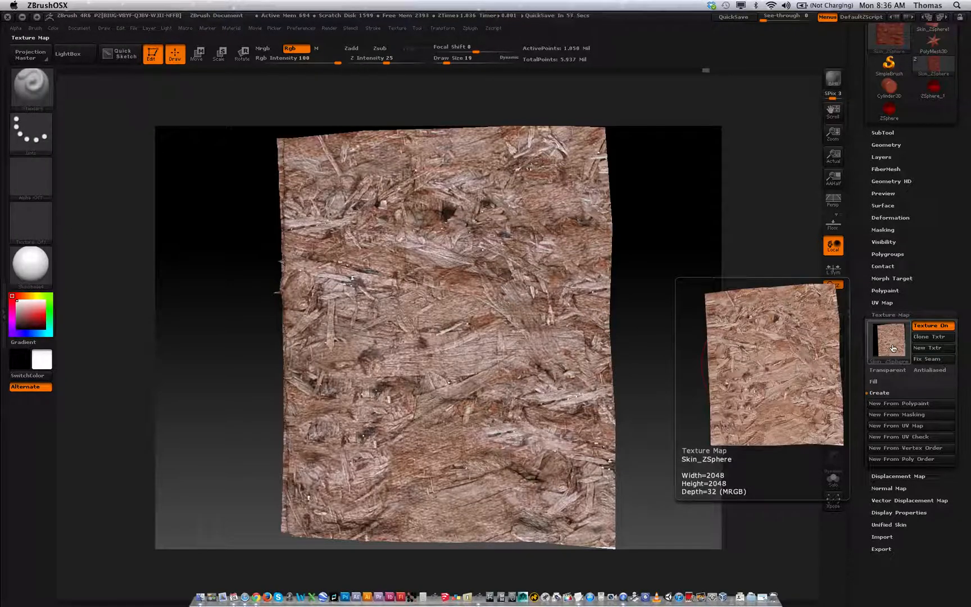
click(922, 338)
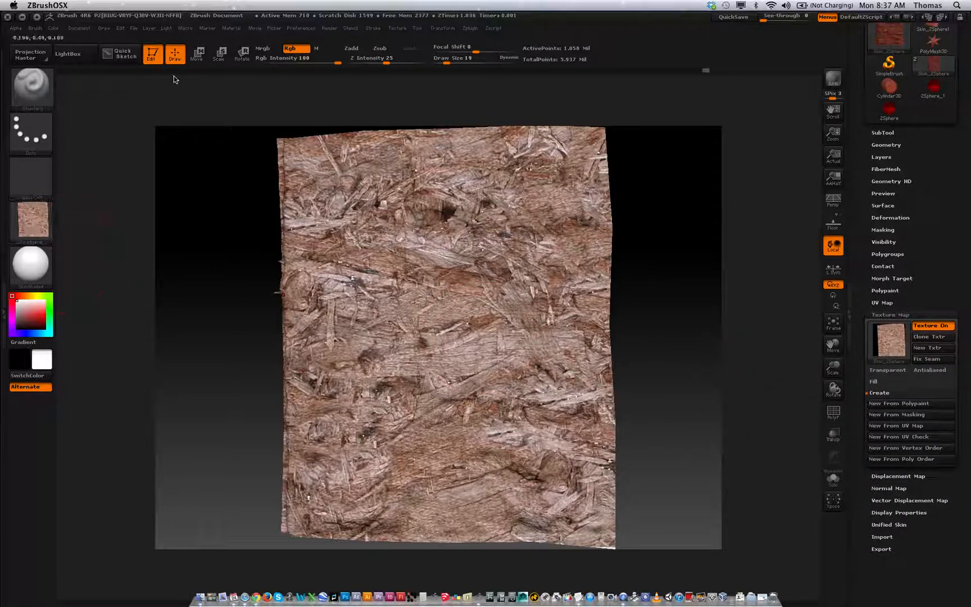
click(397, 28)
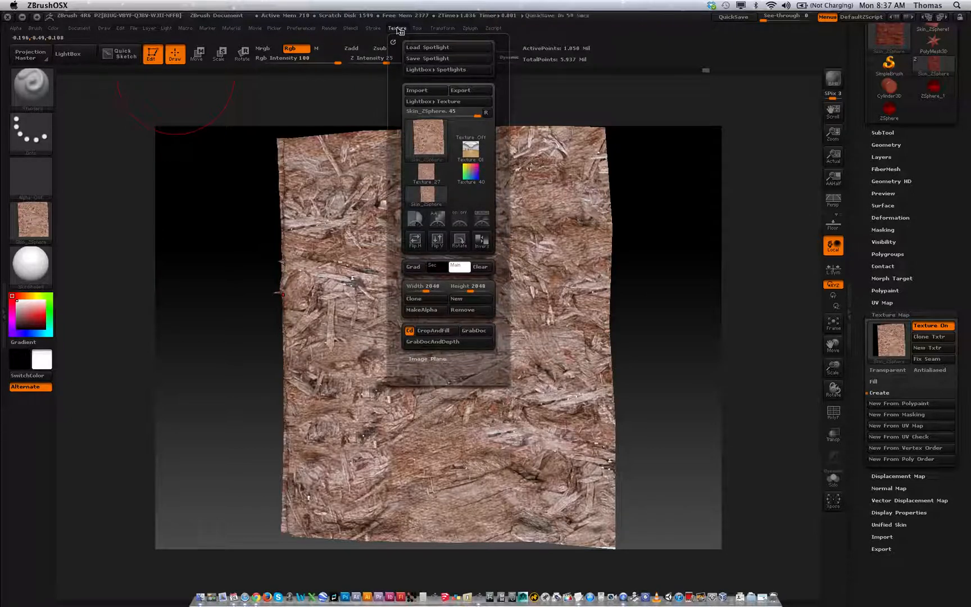
mouse_move(428, 135)
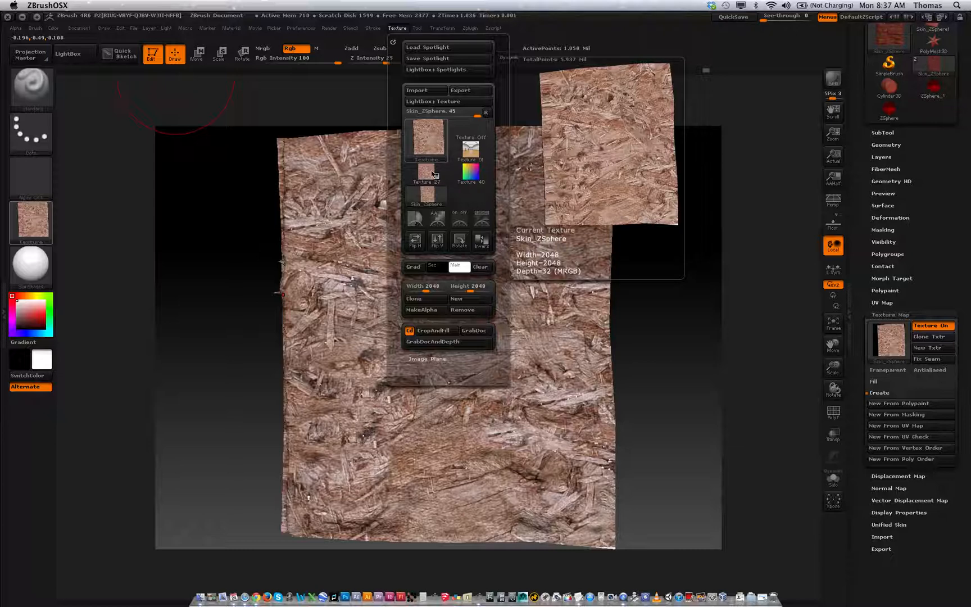
click(438, 242)
click(438, 242)
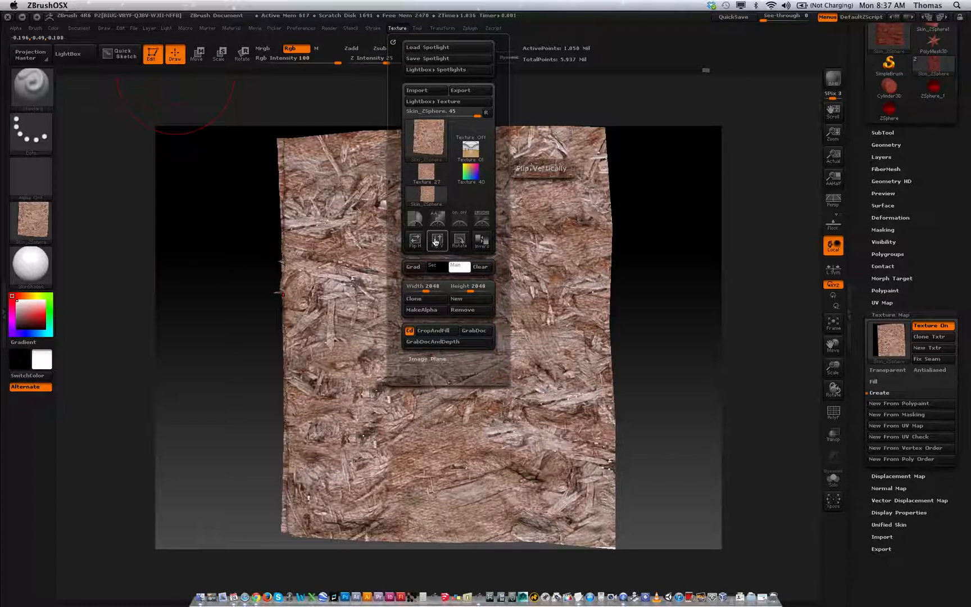
- Export the flipped texture to the Desktop as a JPEG named wood_fake, checking its edges in the export preview
click(462, 91)
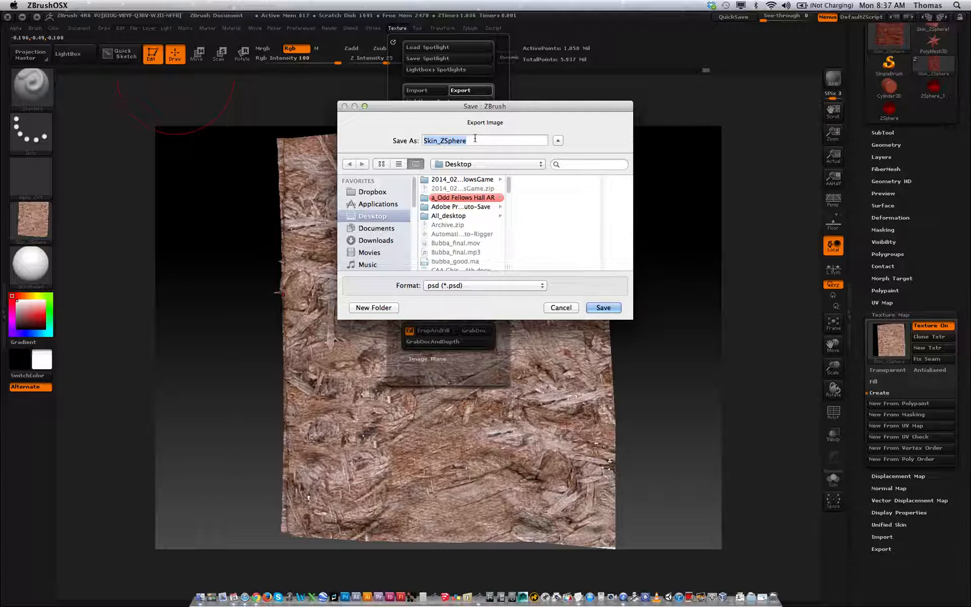
text(wood_fa)
click(379, 226)
click(378, 219)
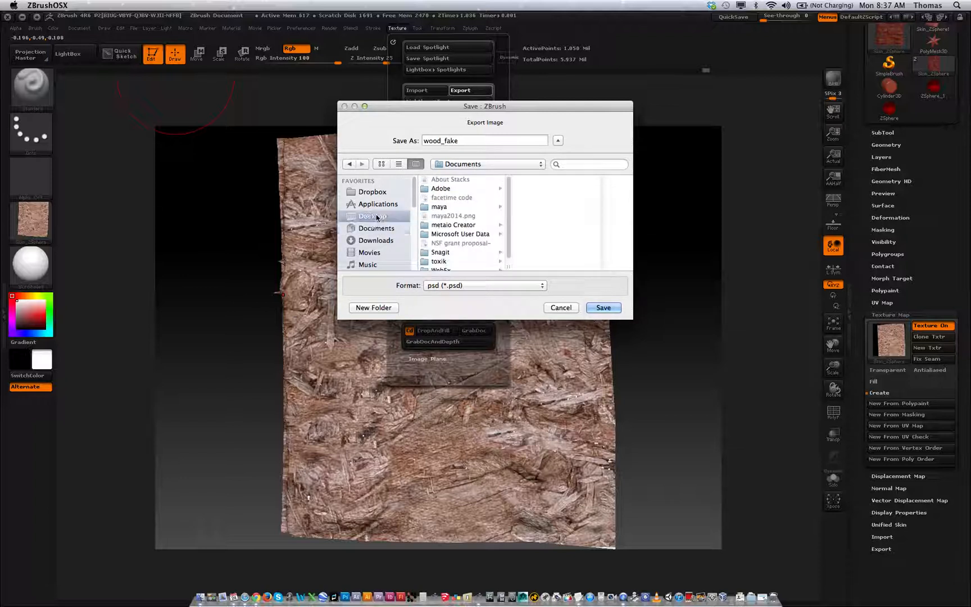
click(456, 286)
click(465, 297)
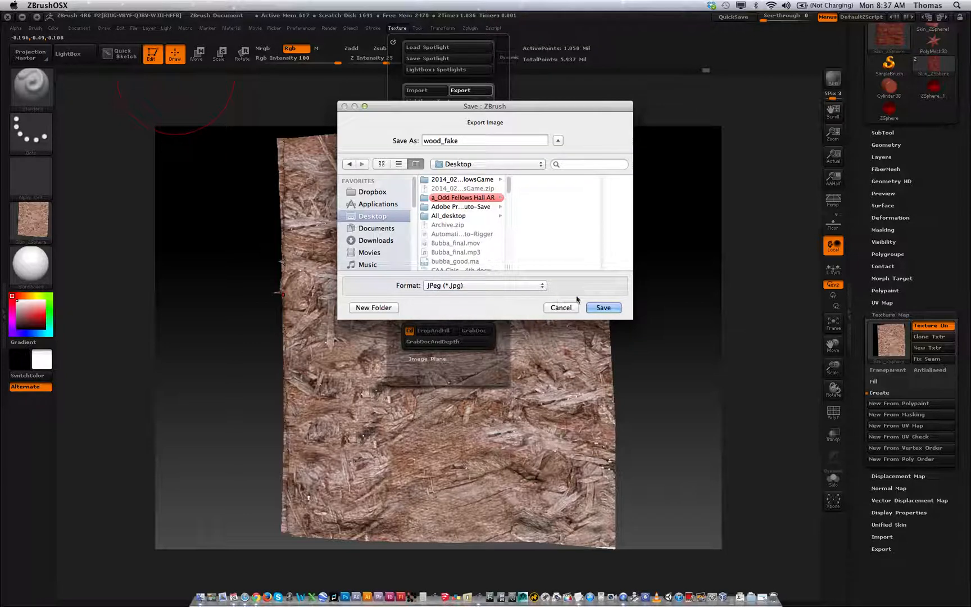
click(603, 308)
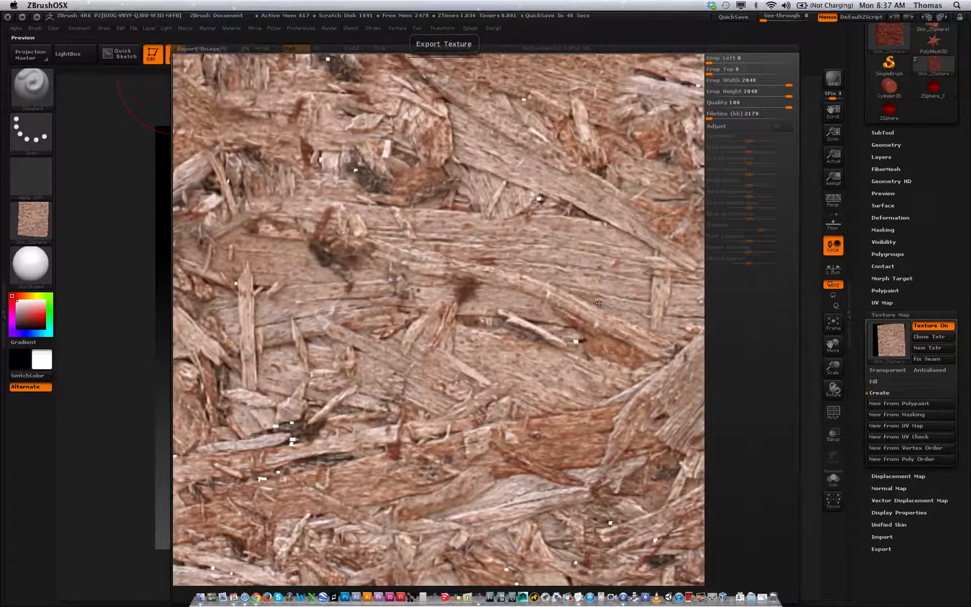
drag(543, 294, 554, 227)
drag(555, 291, 533, 302)
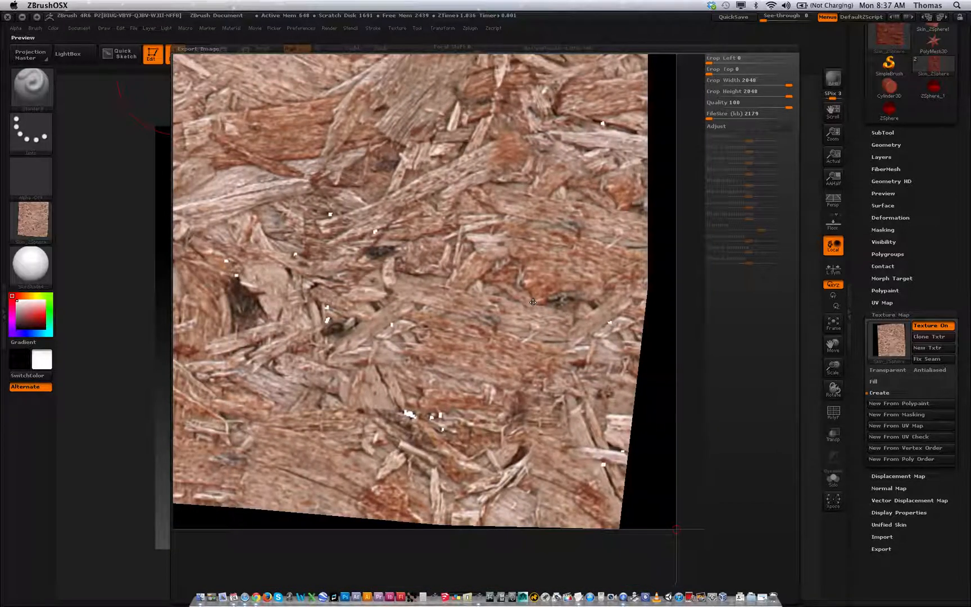
key(Escape)
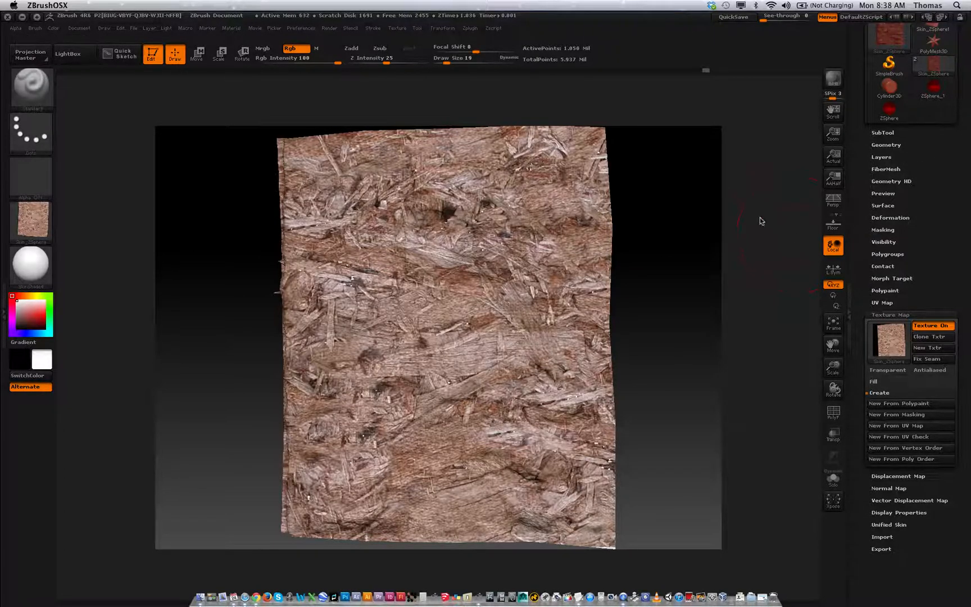
- Export the wall mesh at its highest subdivision level to the Desktop as an OBJ file named fake_wood
scroll(969, 191, up, 4)
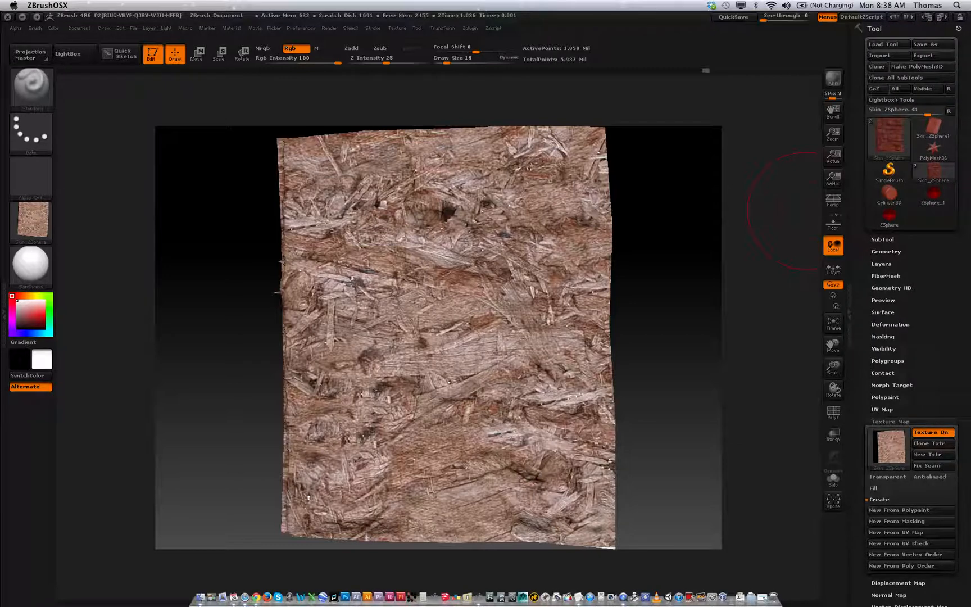
click(917, 239)
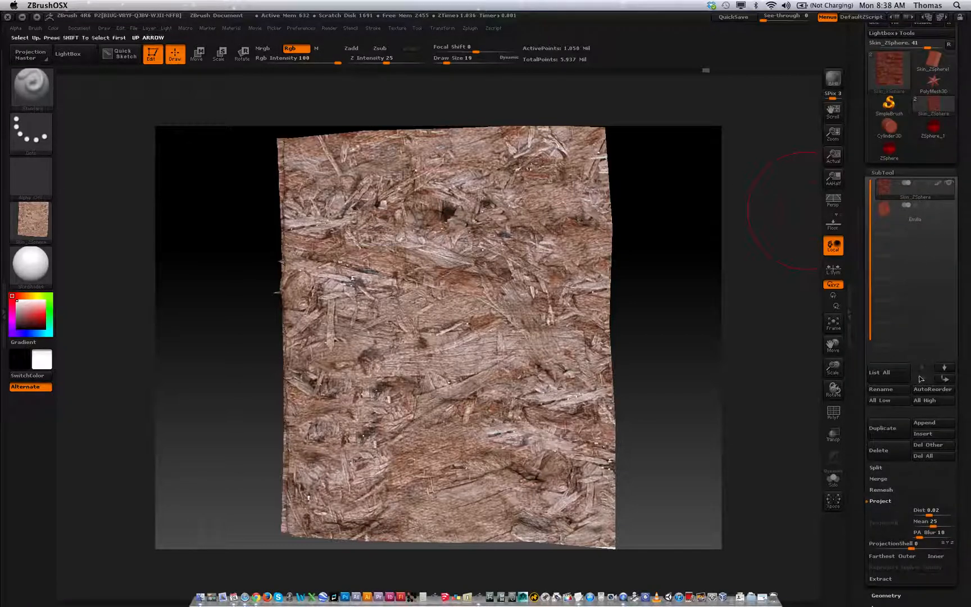
scroll(962, 407, down, 10)
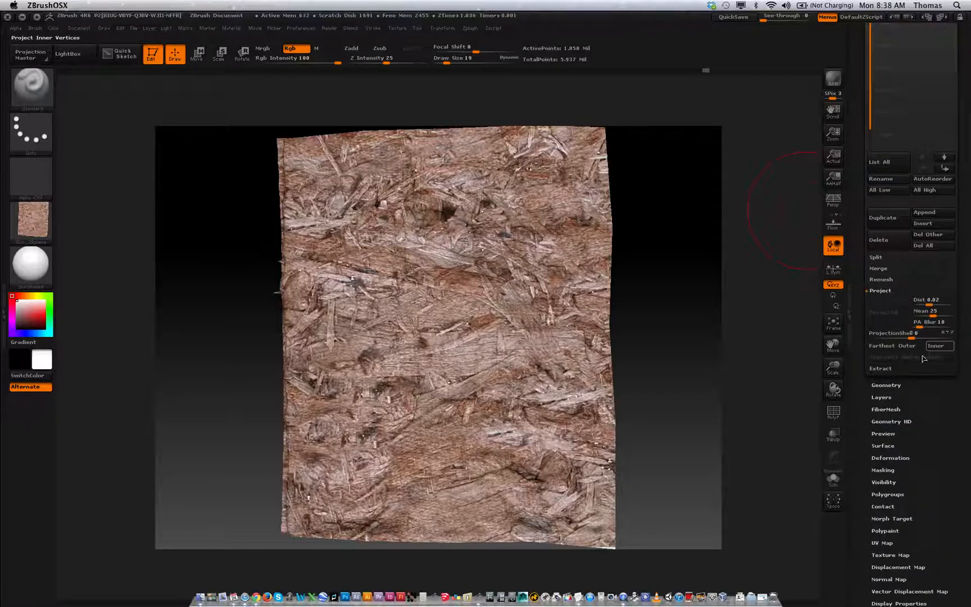
scroll(897, 385, down, 4)
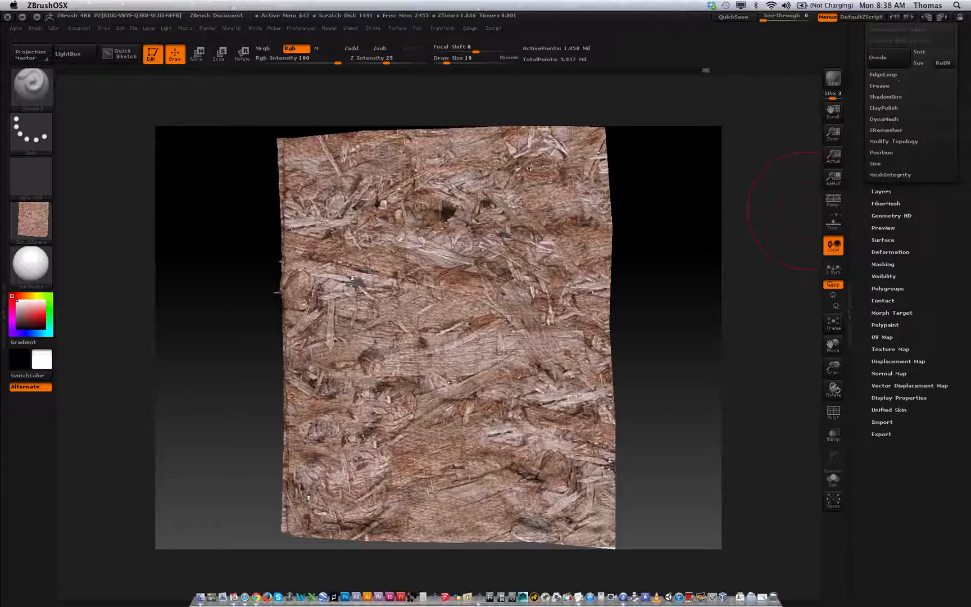
scroll(891, 217, up, 4)
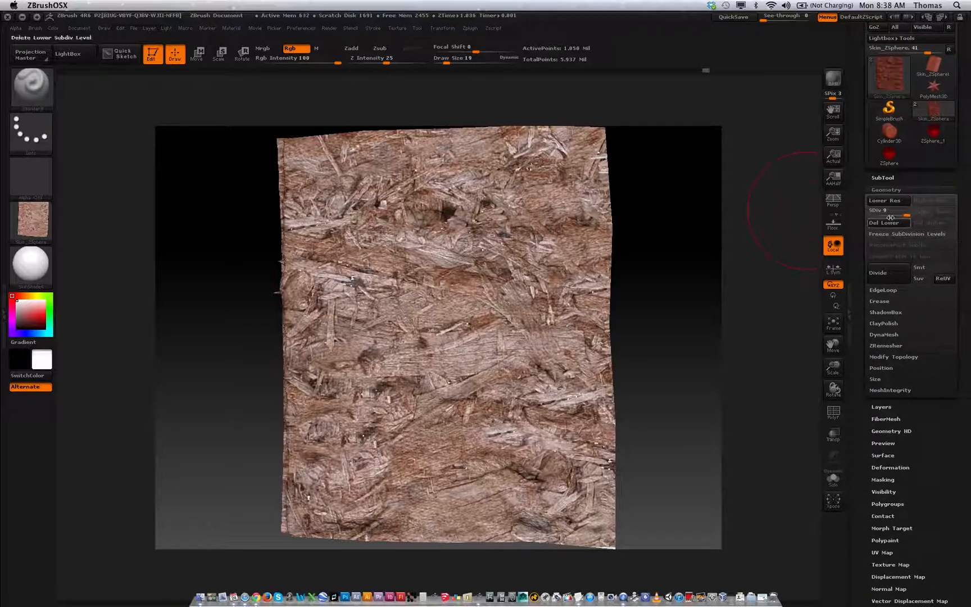
scroll(859, 27, up, 2)
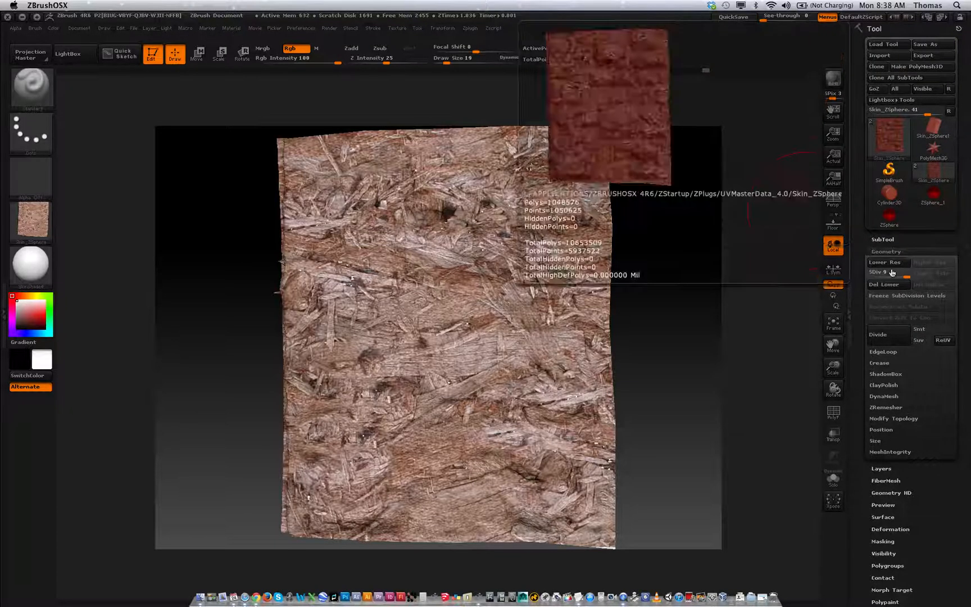
click(921, 55)
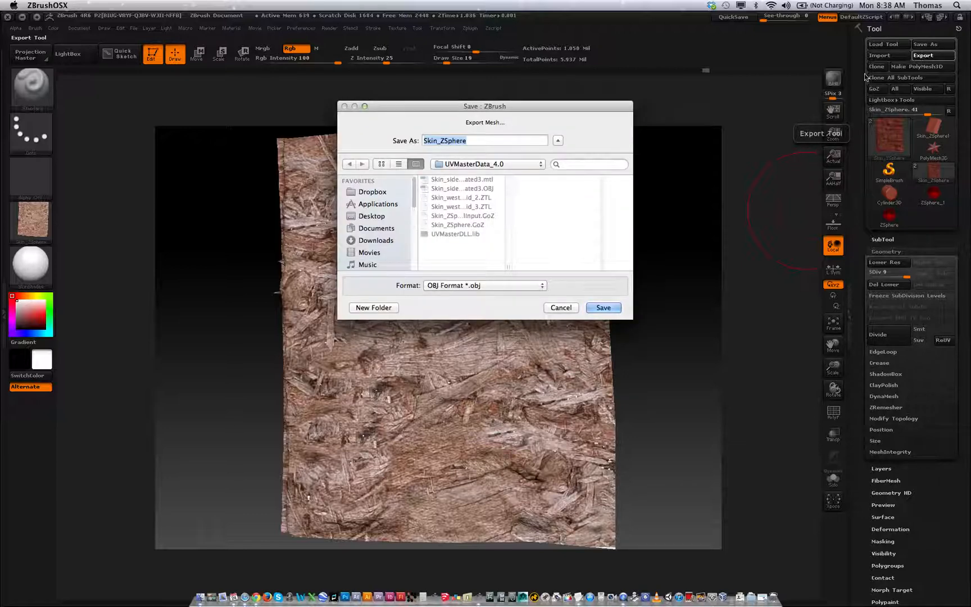
text(fake_wood)
click(384, 218)
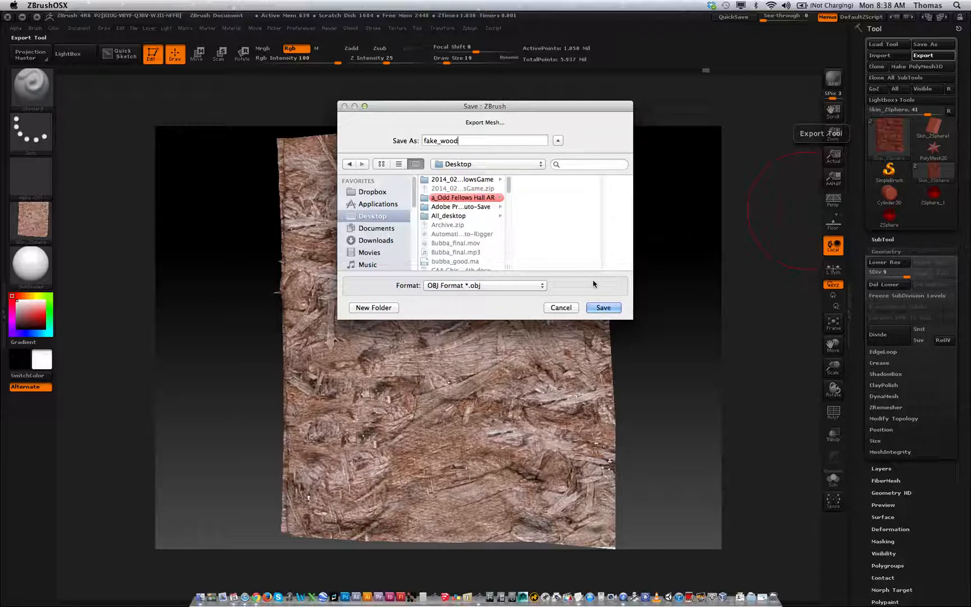
click(604, 307)
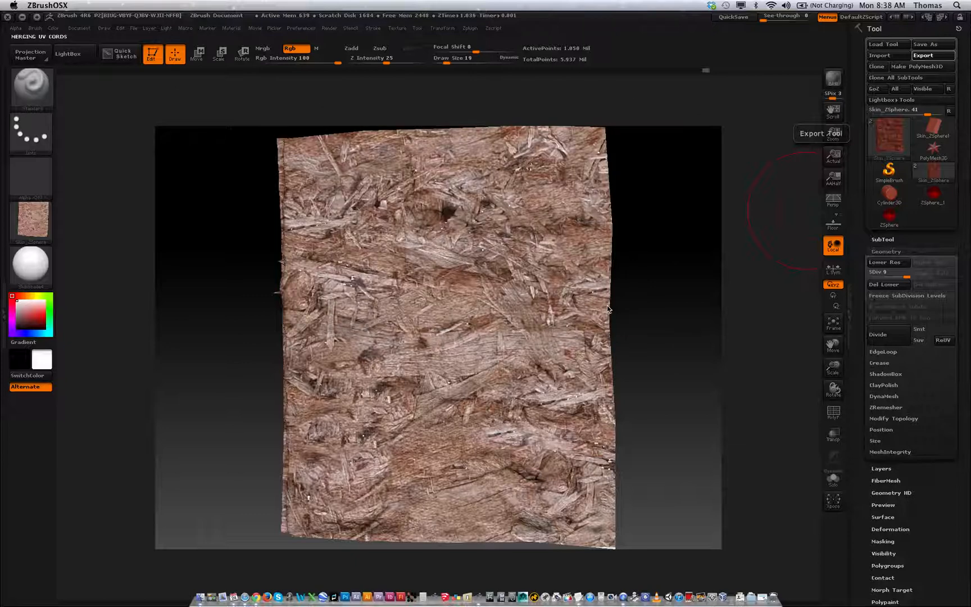
- Switch to Maya and import the wall mesh fake_wood.OBJ from the Desktop into the scene
click(525, 599)
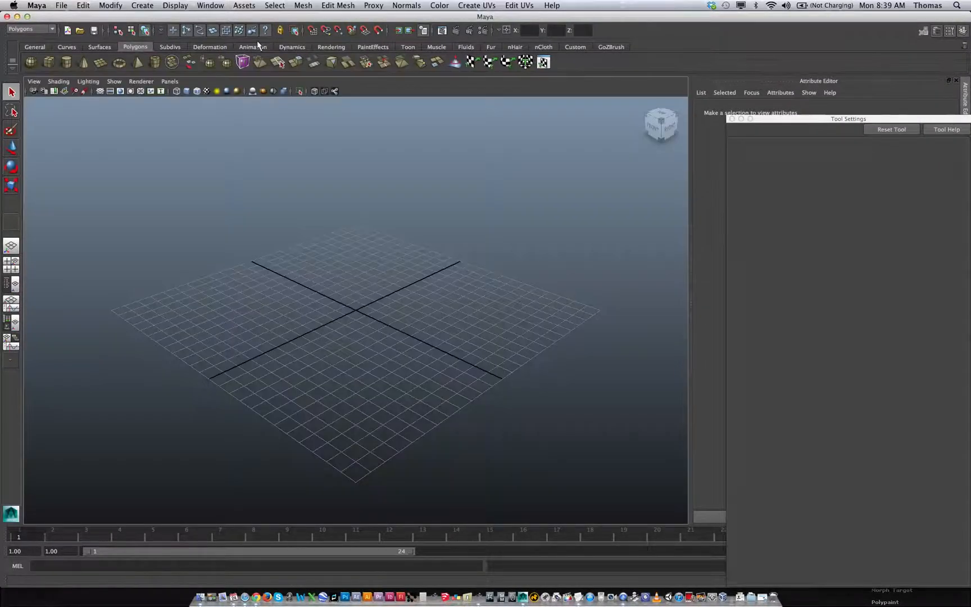
click(63, 6)
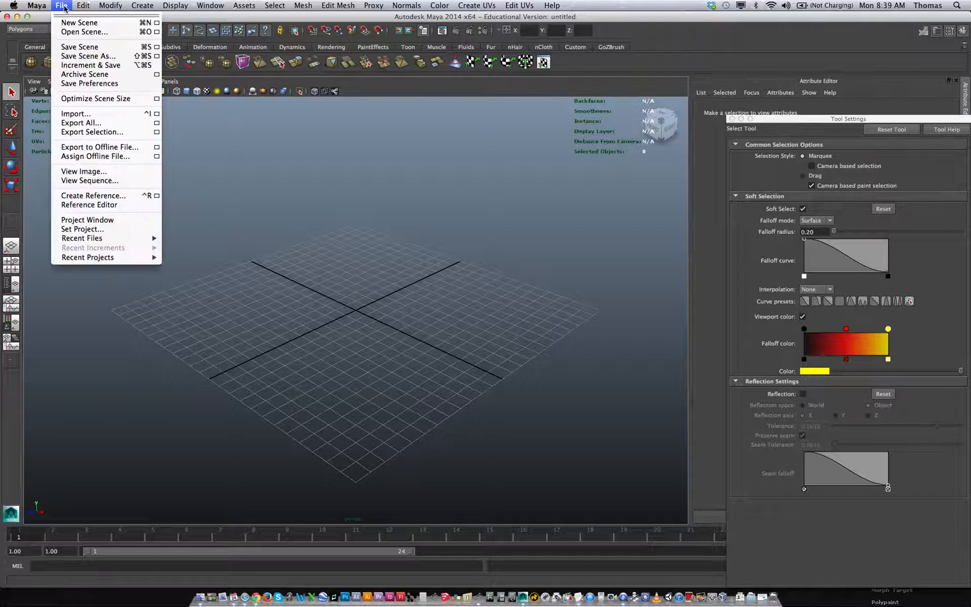
click(73, 121)
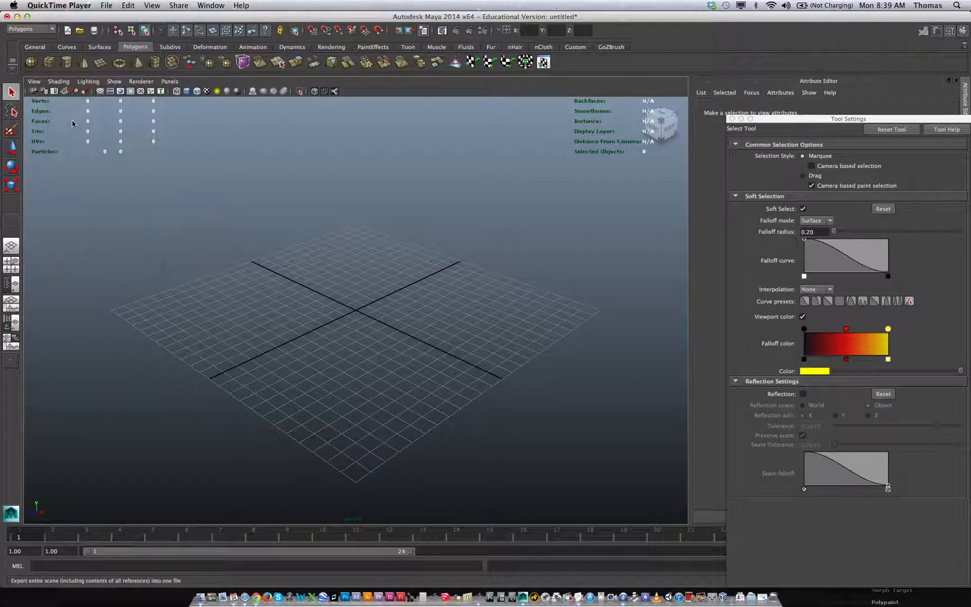
click(105, 5)
click(80, 21)
click(63, 5)
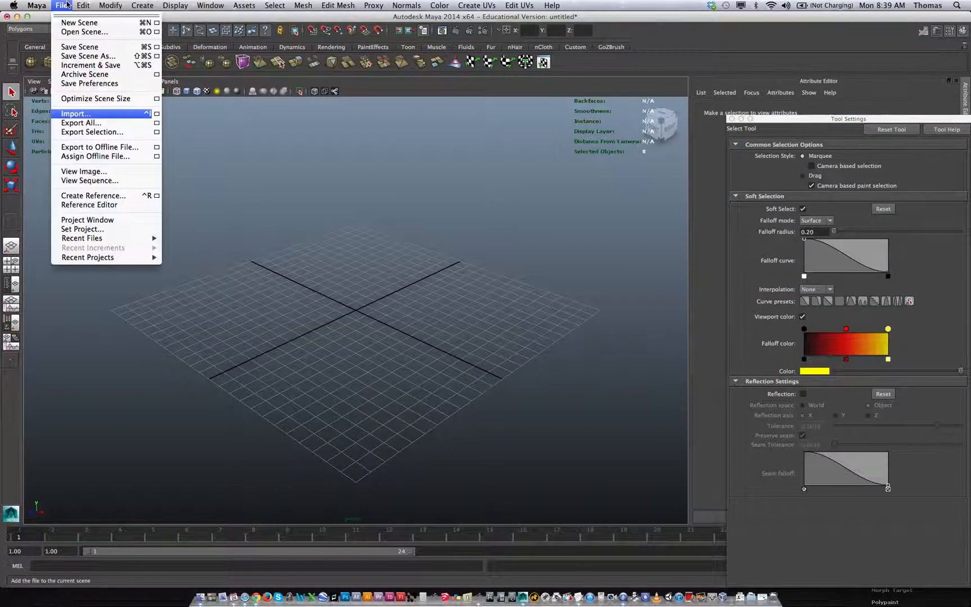
click(87, 114)
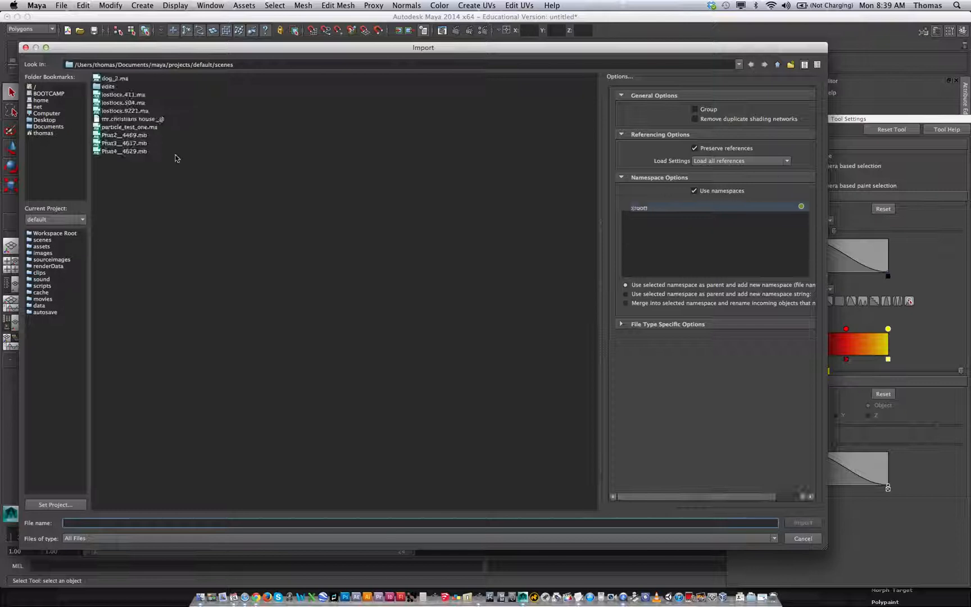
click(45, 119)
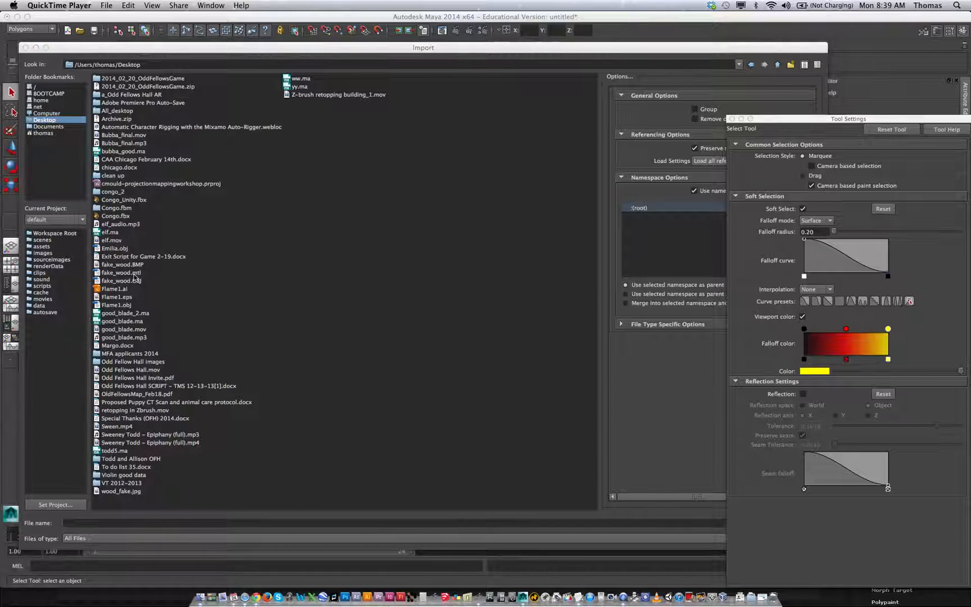
click(128, 281)
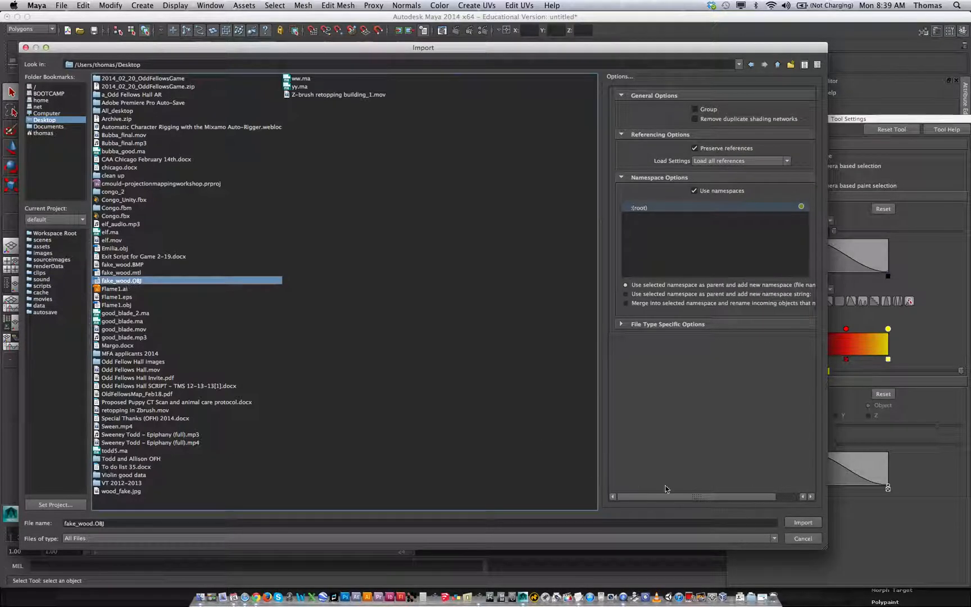
click(795, 524)
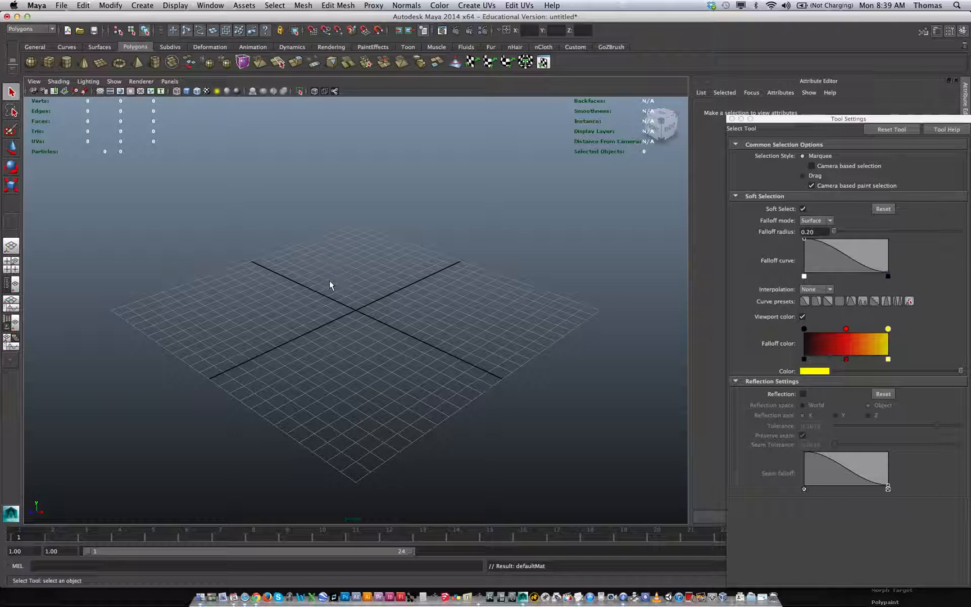
- Frame the imported wall and display it shaded with texture maps, checking its brick relief from both sides
key(f)
alt+right_drag(480, 356, 345, 328)
alt+drag(345, 328, 365, 343)
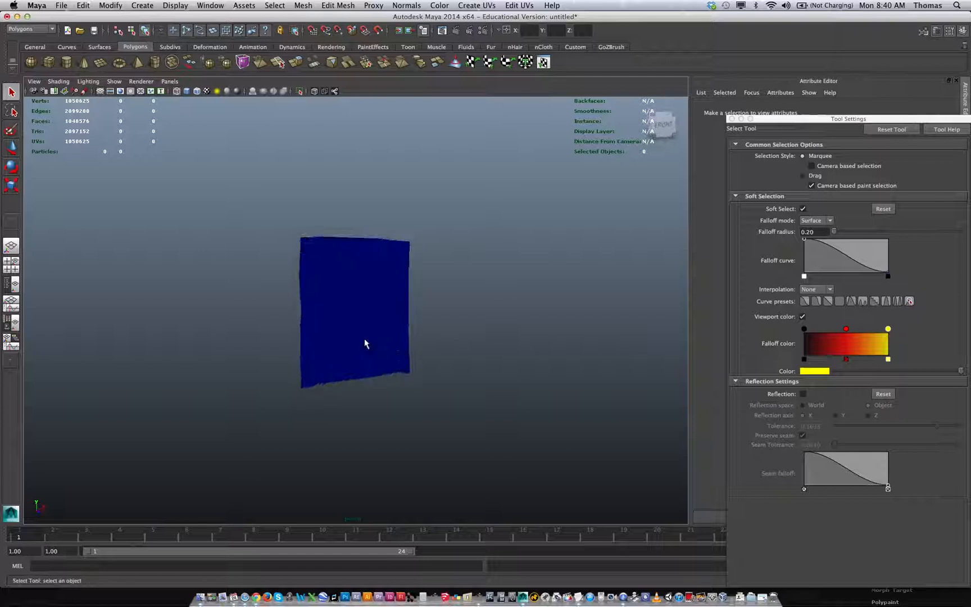
key(5)
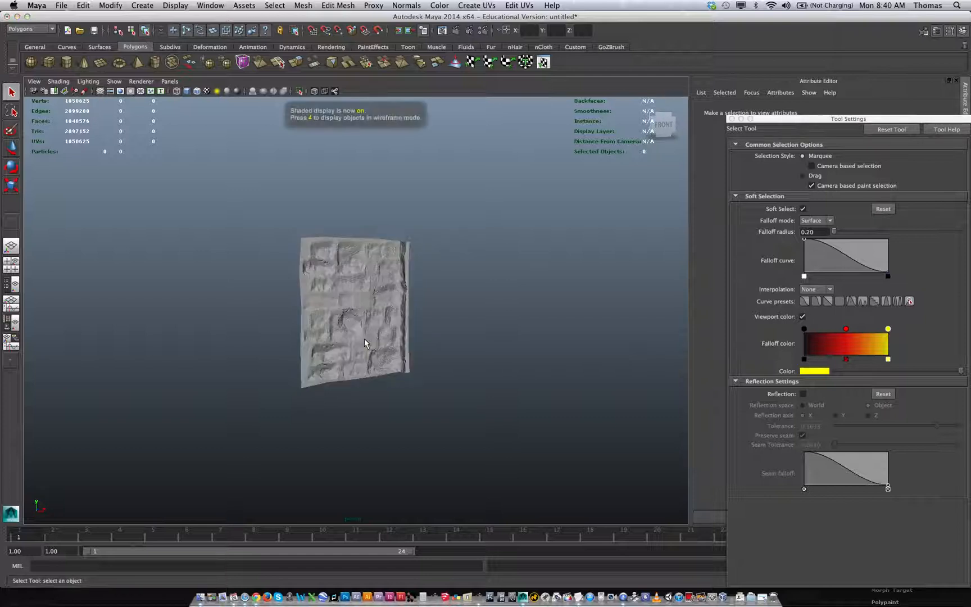
key(6)
alt+right_drag(262, 394, 489, 382)
alt+drag(489, 382, 445, 386)
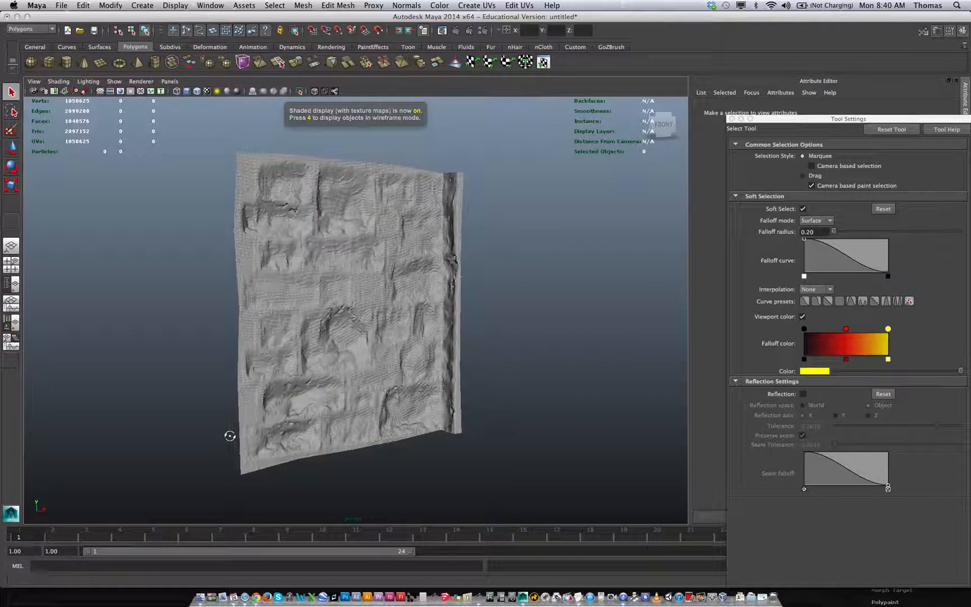
alt+drag(247, 436, 389, 421)
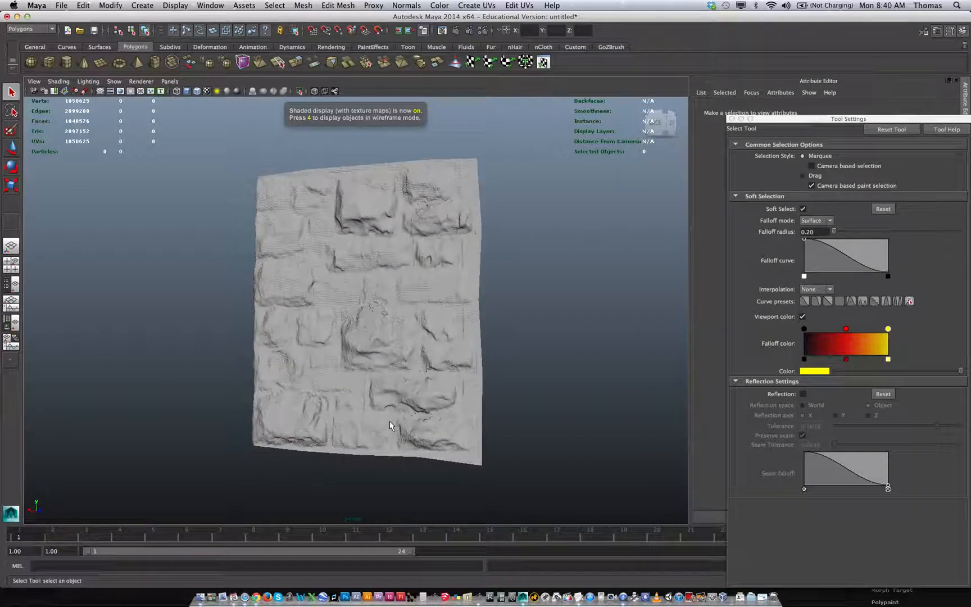
- Close the Tool Settings window, show the Channel Box, and switch to the Rendering menu set
click(732, 119)
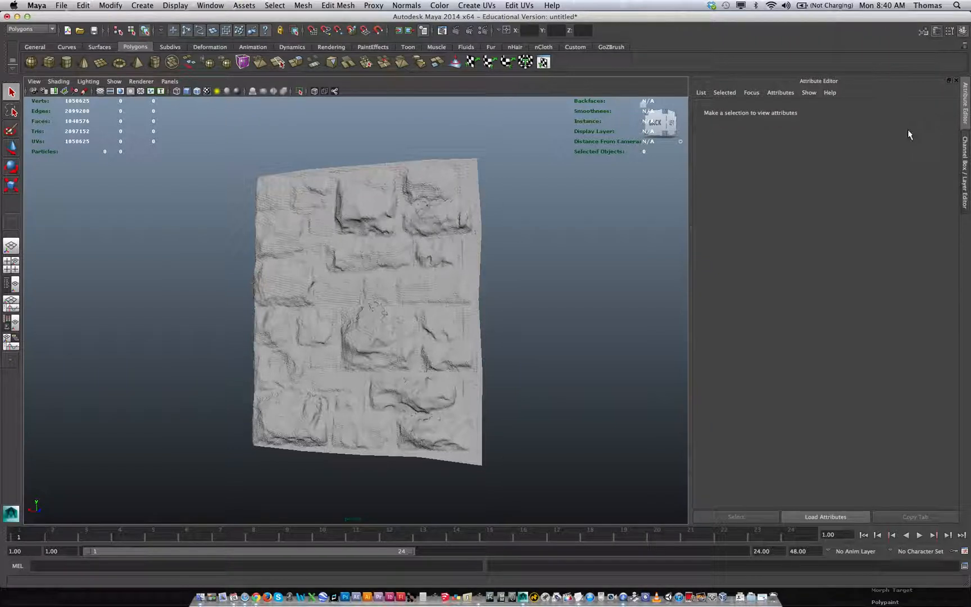
click(966, 163)
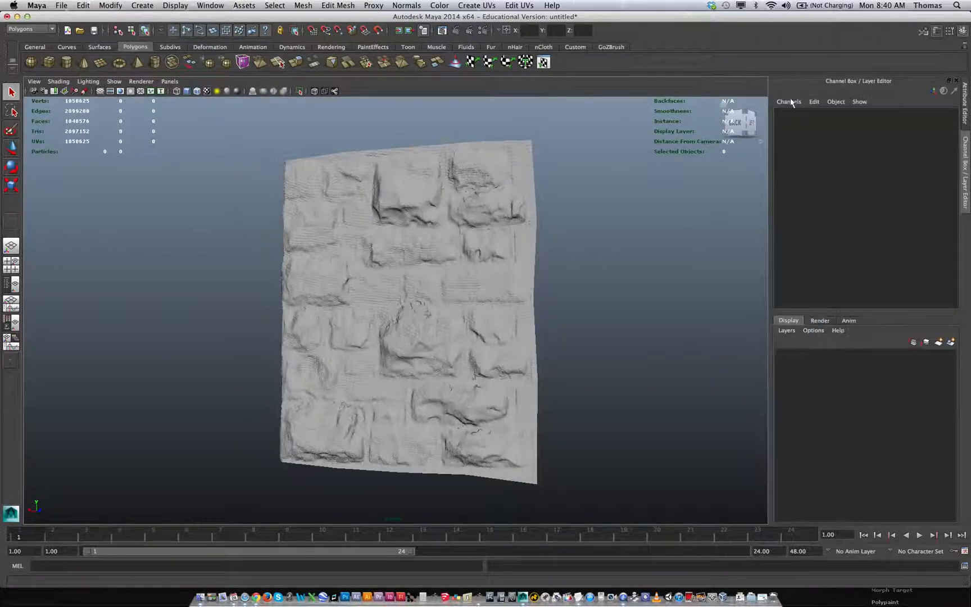
click(48, 31)
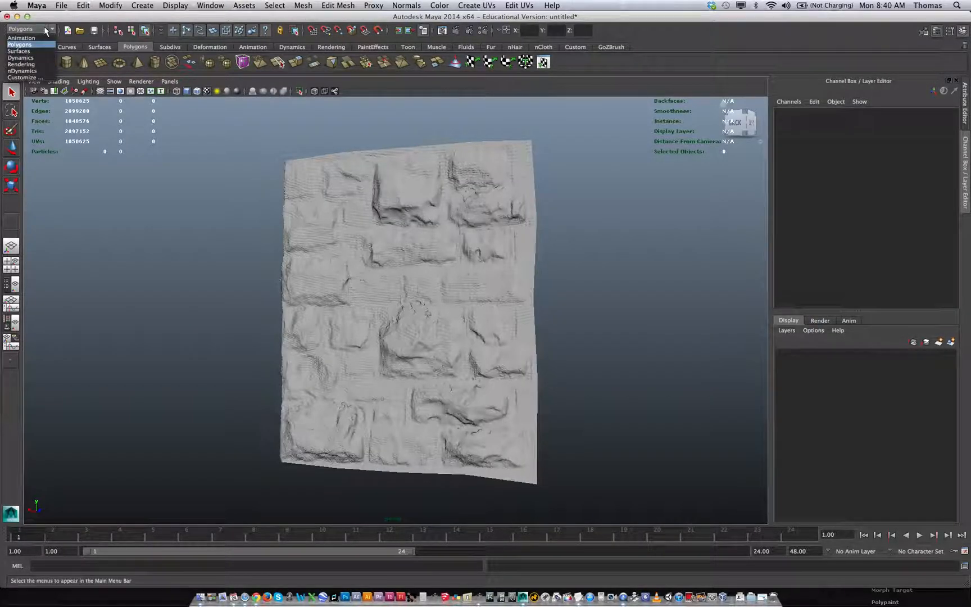
click(32, 67)
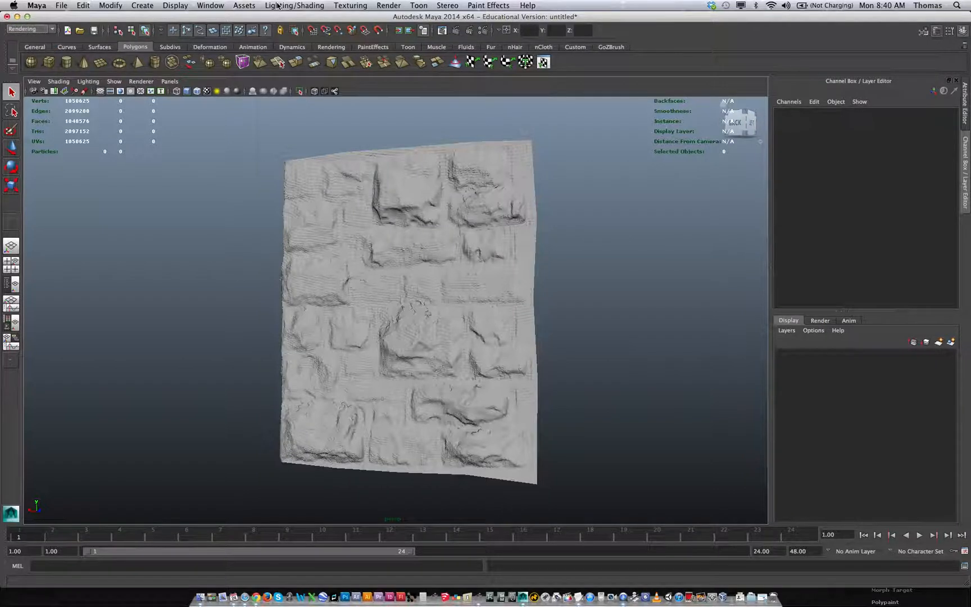
- Assign a new Lambert material to the imported wall mesh
click(295, 5)
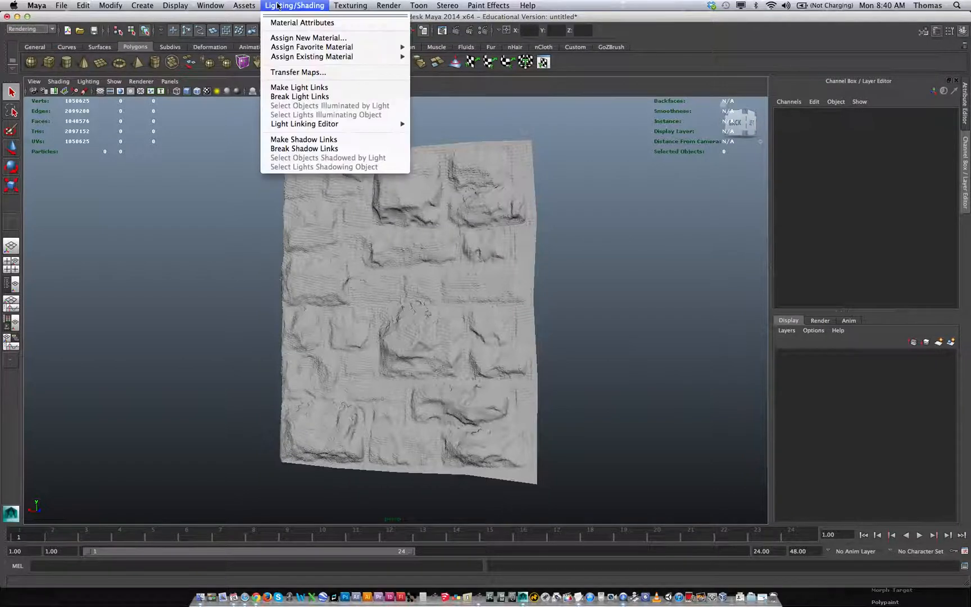
click(308, 37)
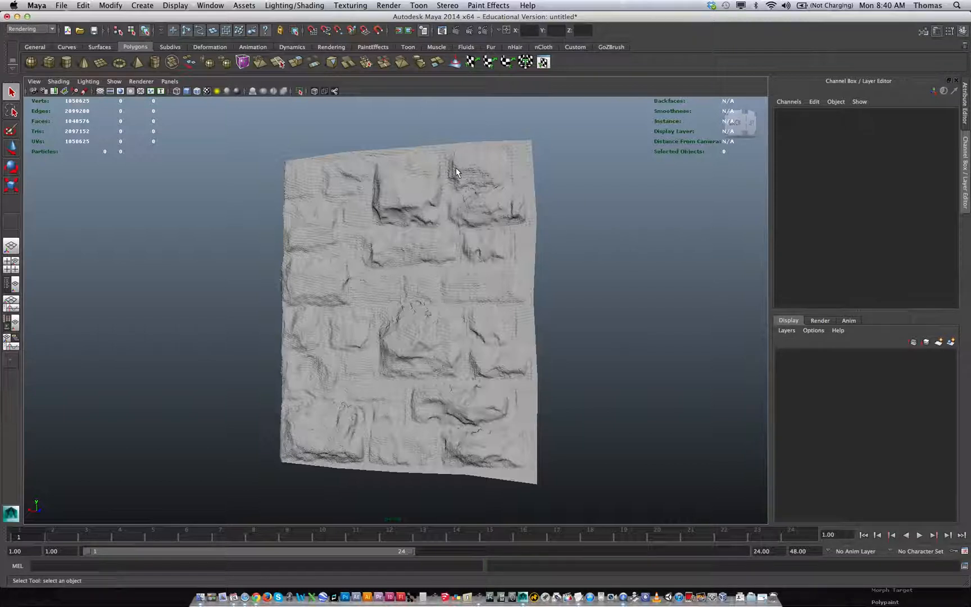
click(410, 160)
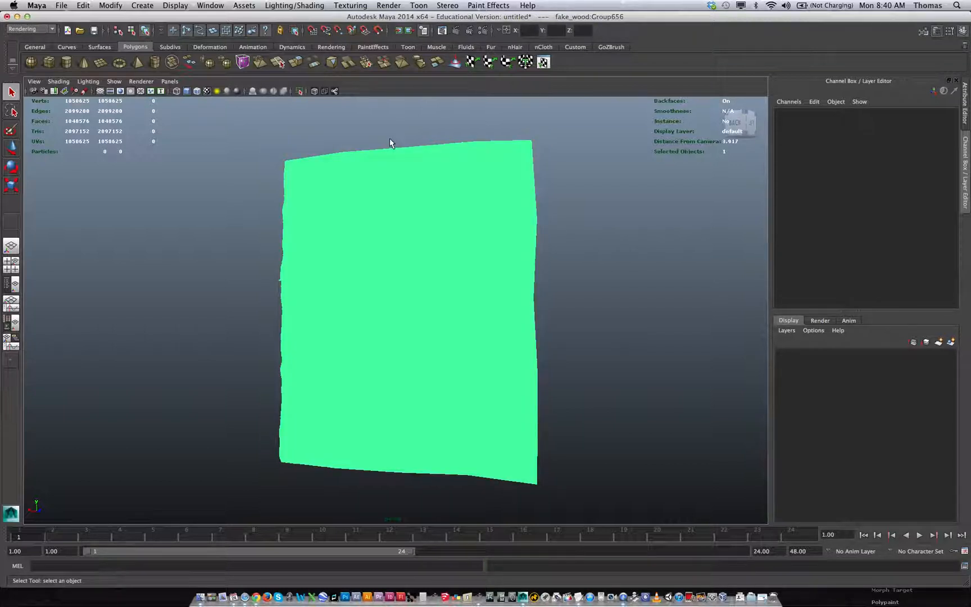
click(294, 5)
click(308, 37)
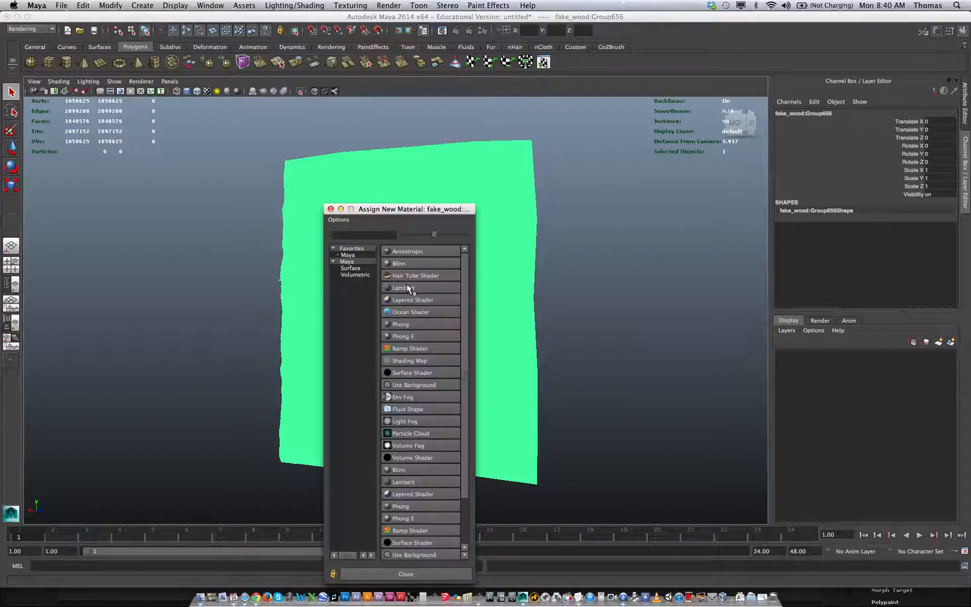
click(407, 288)
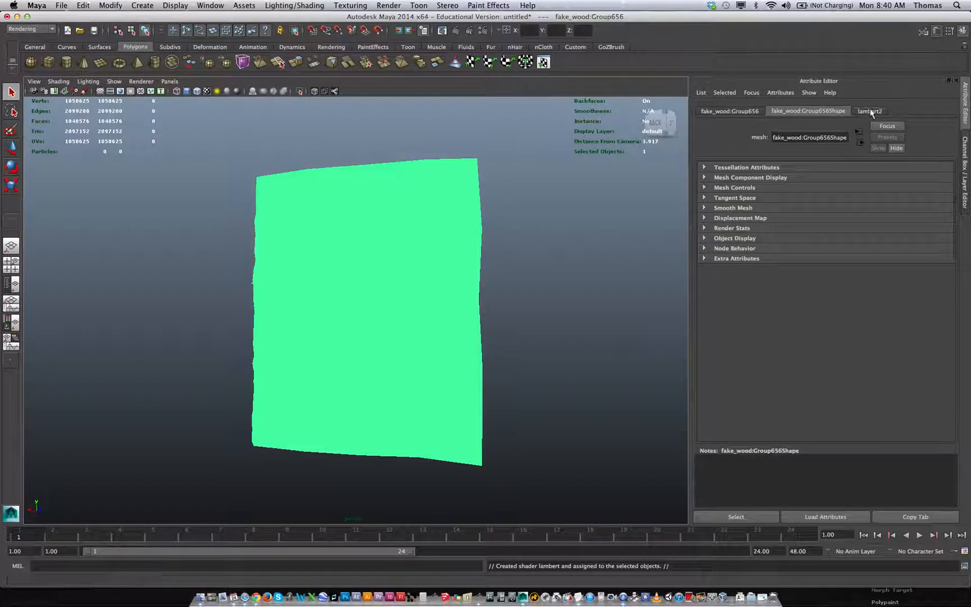
- Map the Lambert material's color to a file texture and load fake_wood.BMP from the Desktop, listing all file types
click(870, 112)
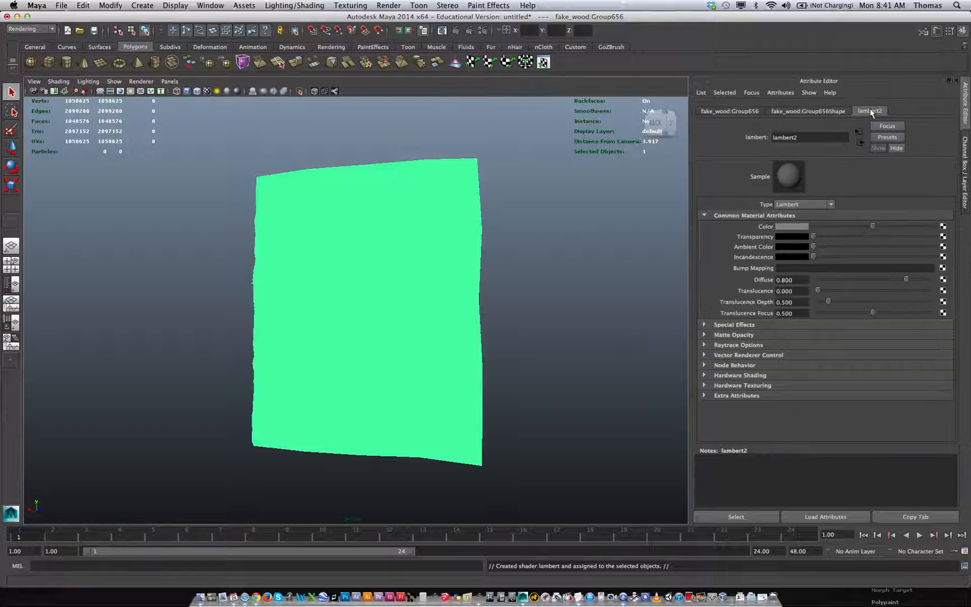
click(944, 226)
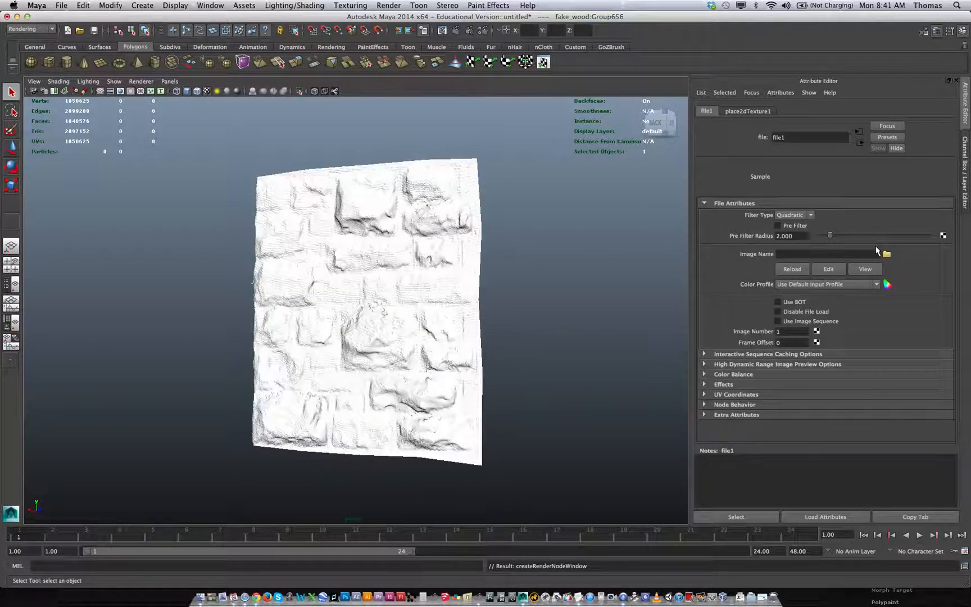
click(887, 254)
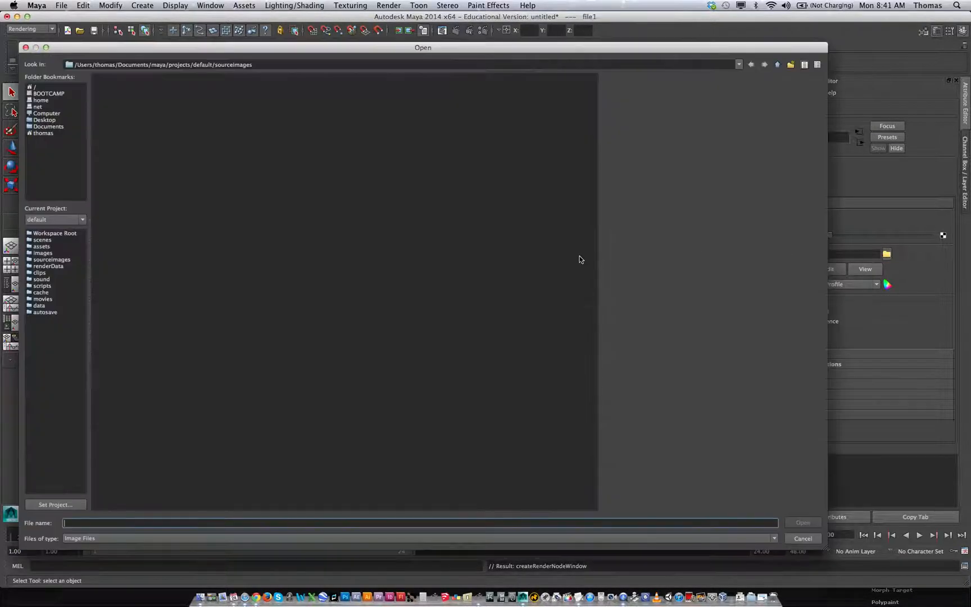
click(38, 120)
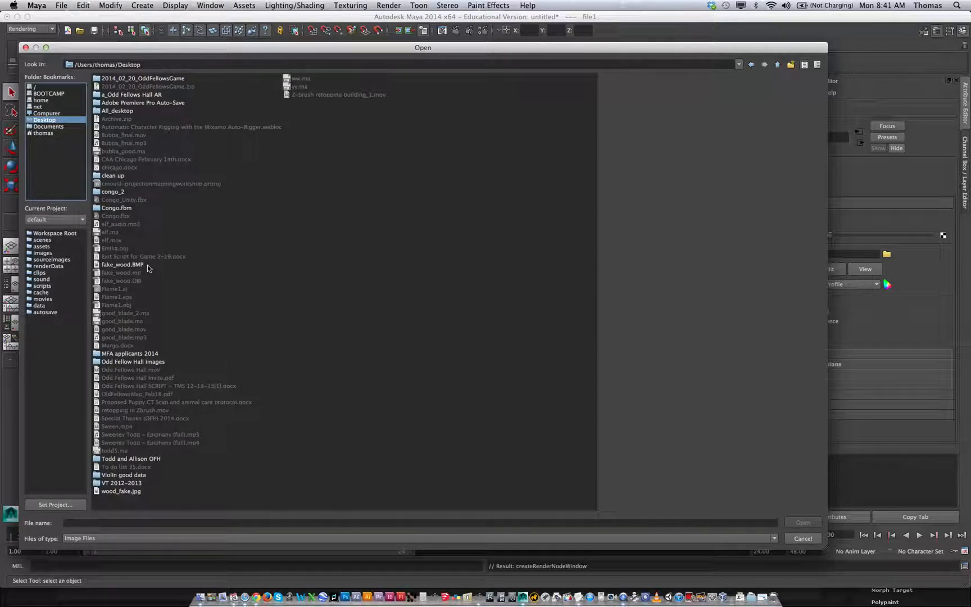
click(148, 542)
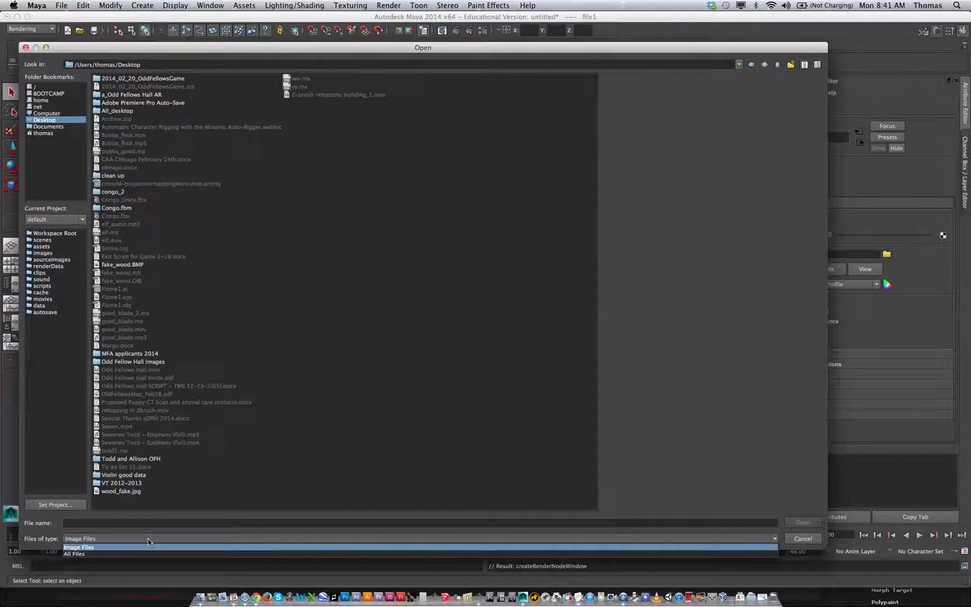
click(149, 551)
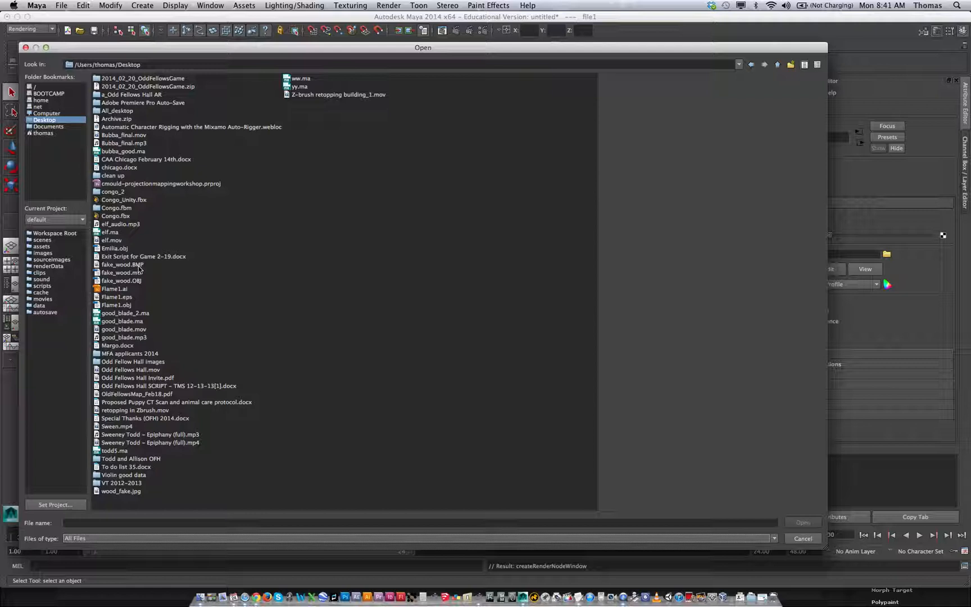
click(135, 265)
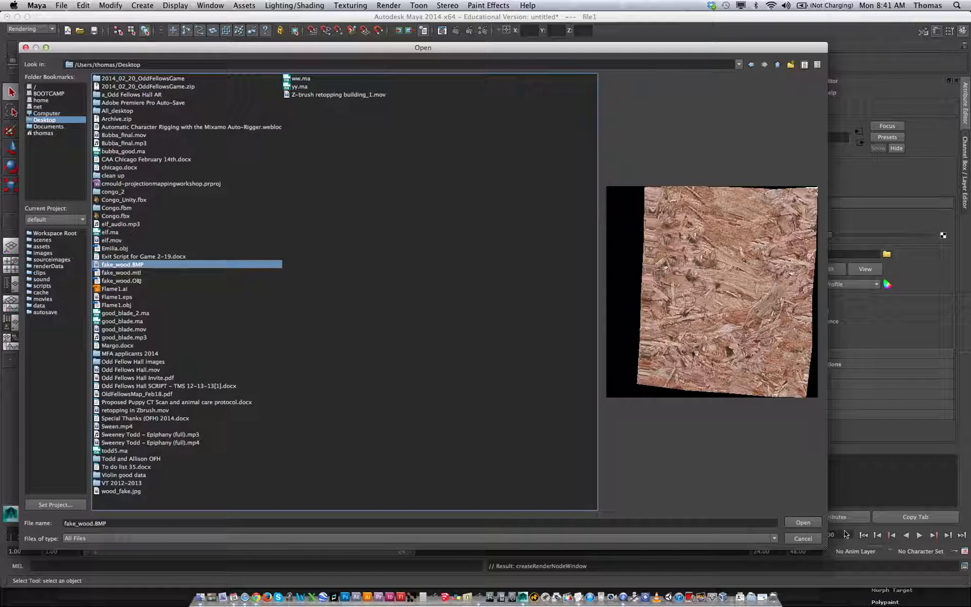
click(802, 523)
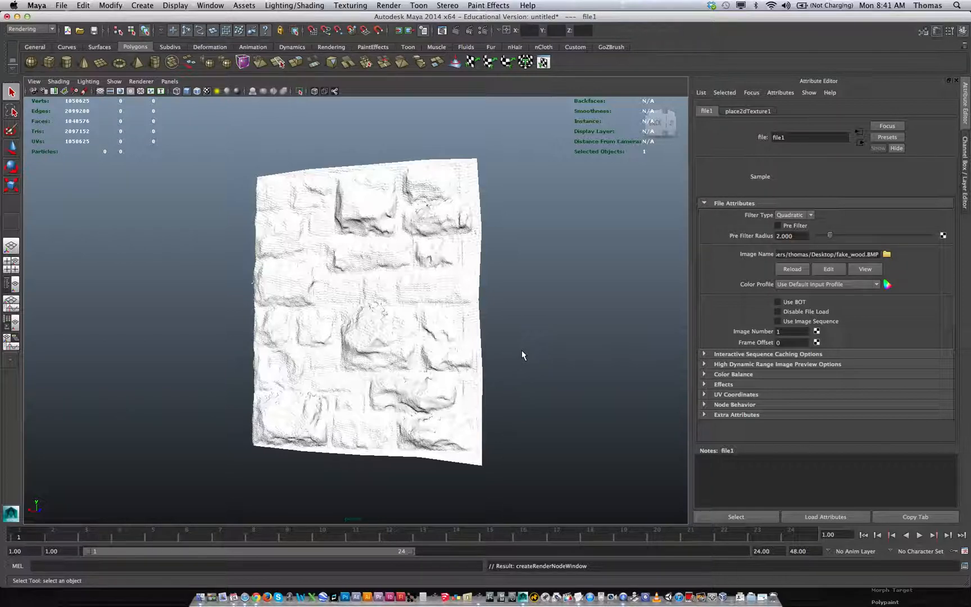
- Deselect the wall and examine from several angles how the wood-chip texture fits its brick relief
click(522, 352)
alt+drag(516, 360, 504, 377)
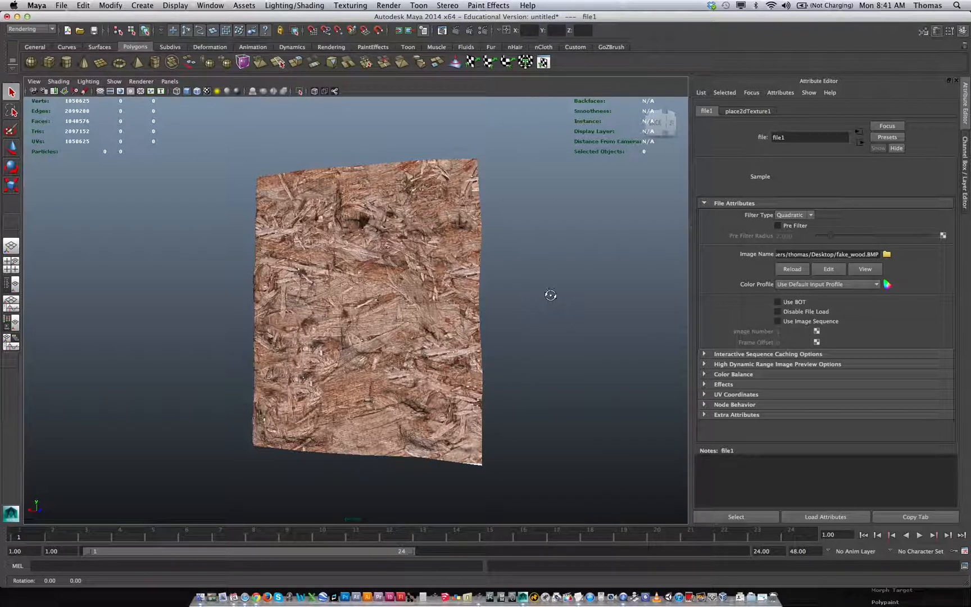
alt+drag(546, 246, 548, 233)
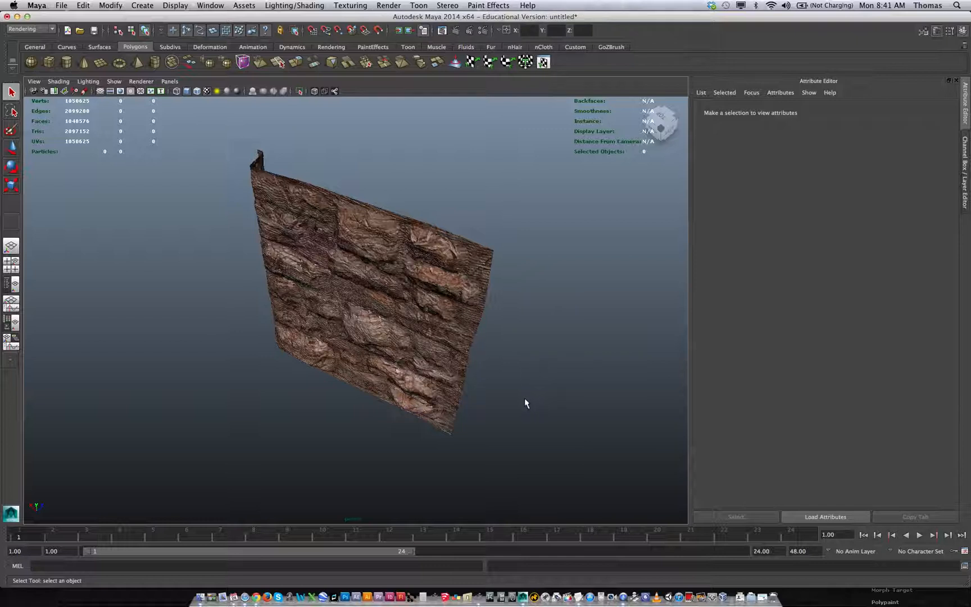
alt+drag(503, 343, 497, 410)
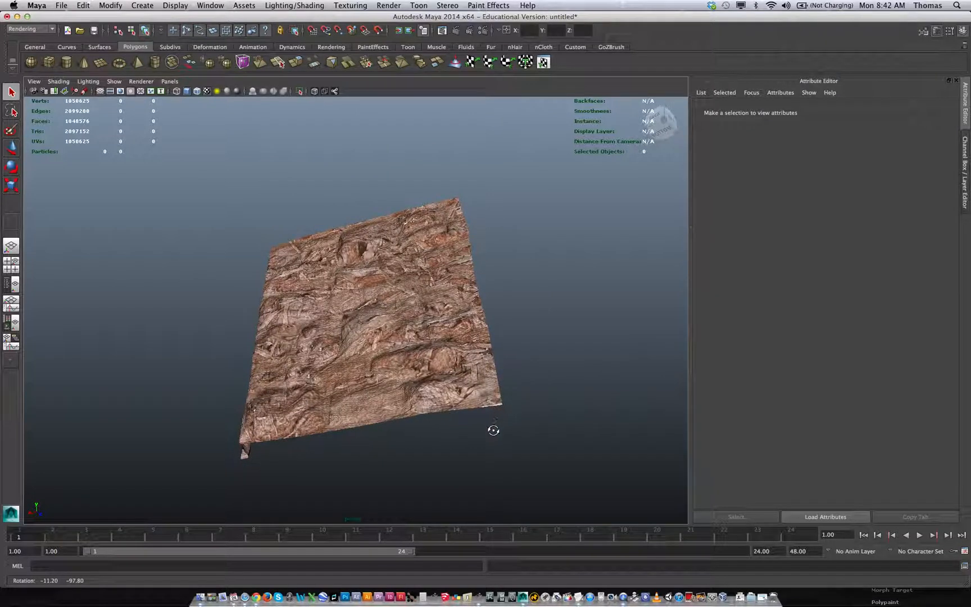